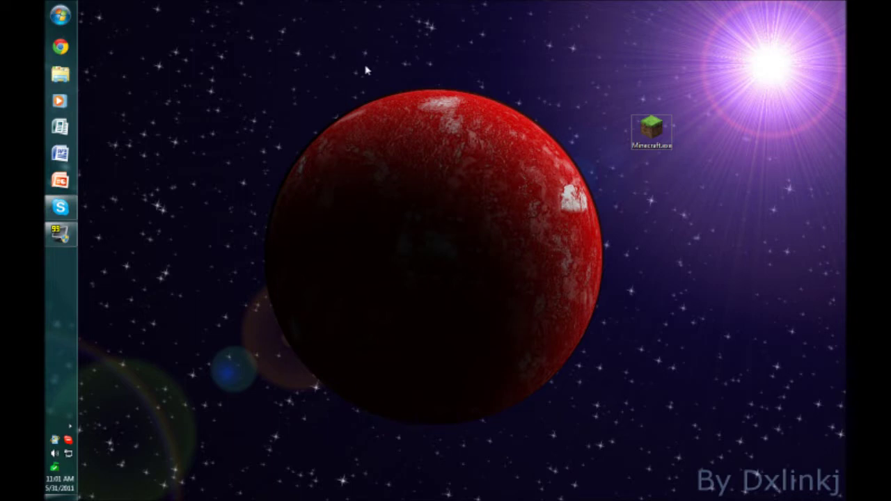
drag(280, 47, 302, 47)
drag(236, 62, 502, 275)
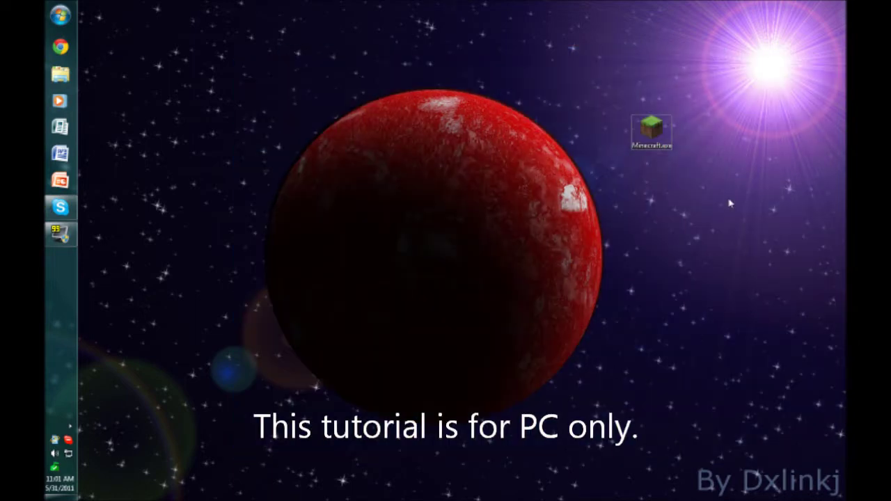
drag(203, 66, 756, 421)
drag(145, 67, 816, 408)
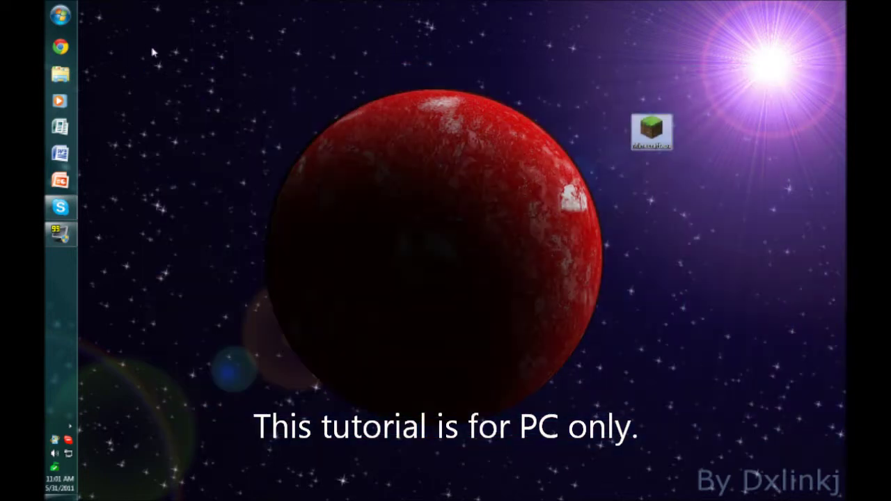
drag(239, 84, 318, 258)
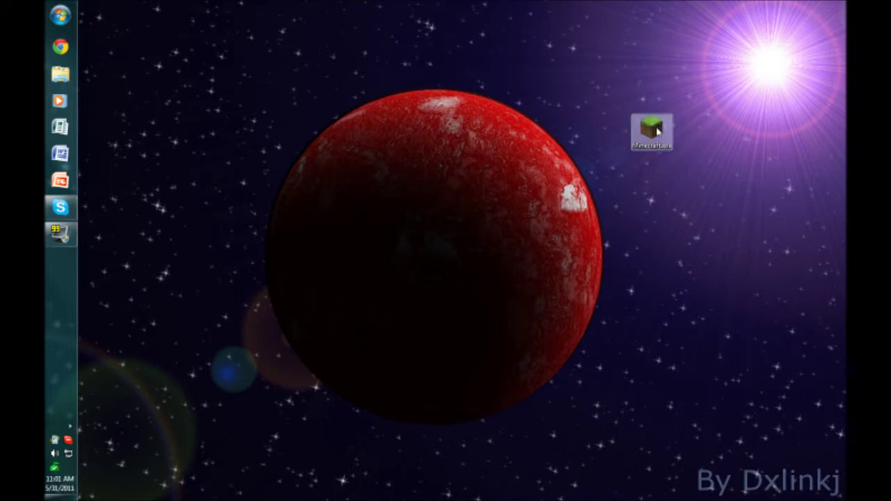
drag(742, 96, 494, 298)
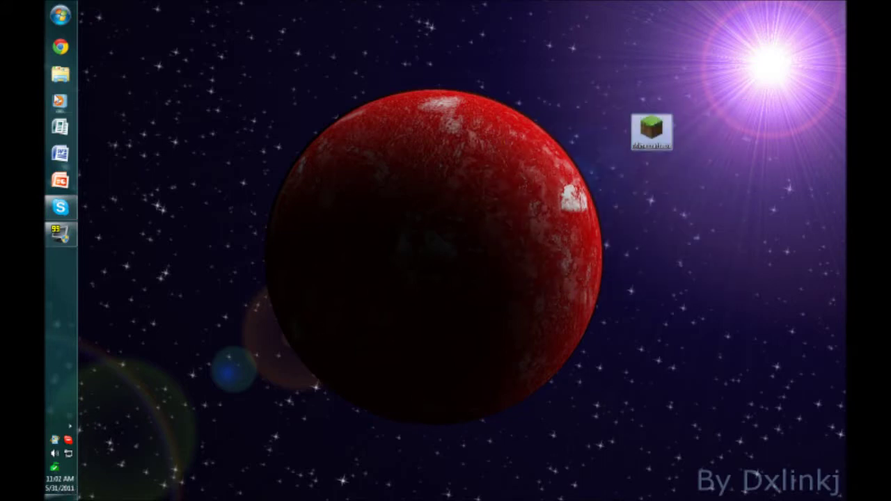
drag(267, 42, 845, 437)
drag(732, 80, 524, 223)
drag(673, 358, 135, 59)
drag(250, 119, 780, 453)
drag(190, 40, 791, 477)
drag(171, 39, 769, 491)
drag(702, 29, 106, 491)
drag(253, 64, 403, 167)
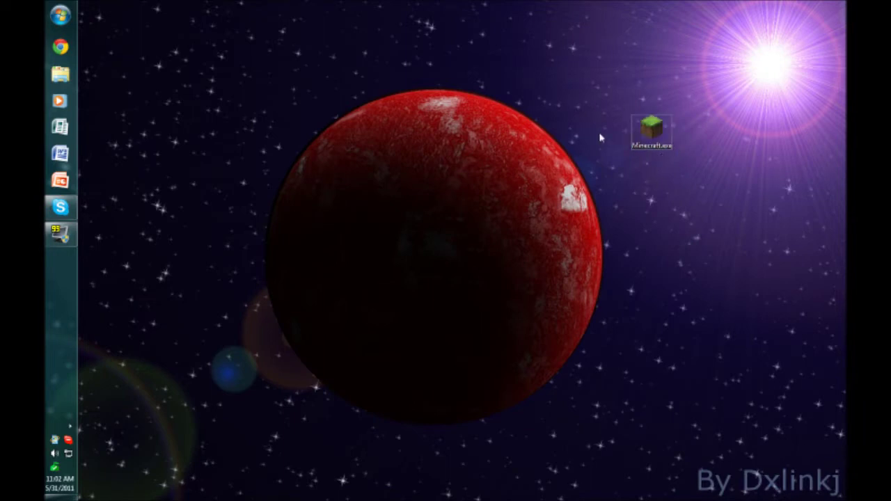
drag(149, 63, 791, 488)
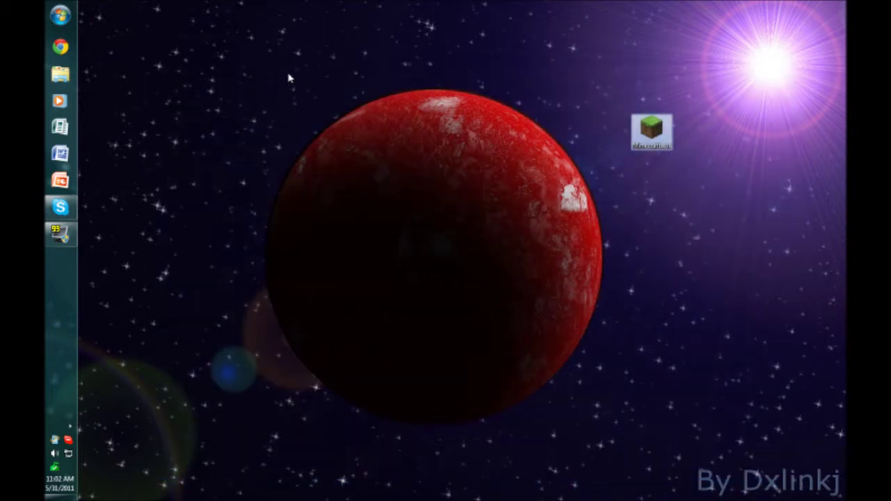
drag(180, 29, 776, 147)
drag(187, 92, 488, 299)
drag(183, 49, 659, 247)
click(633, 227)
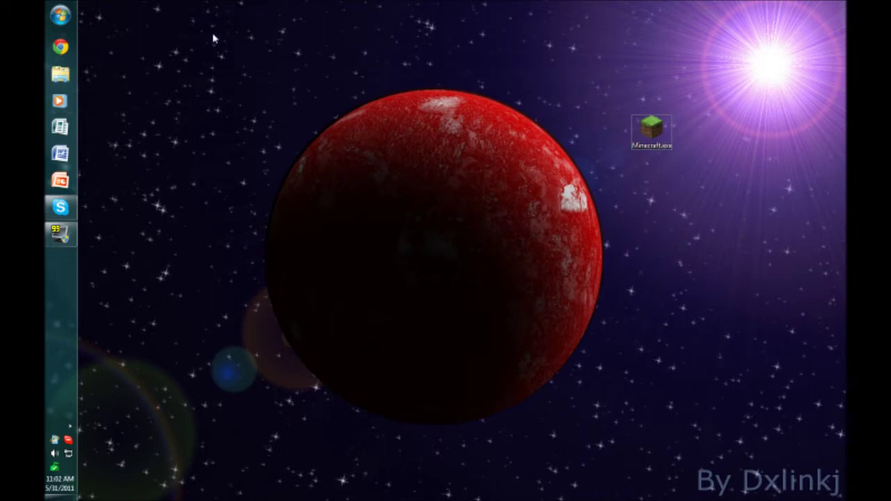
Open Chrome in a maximized window and search Google for "single player commands".
click(60, 46)
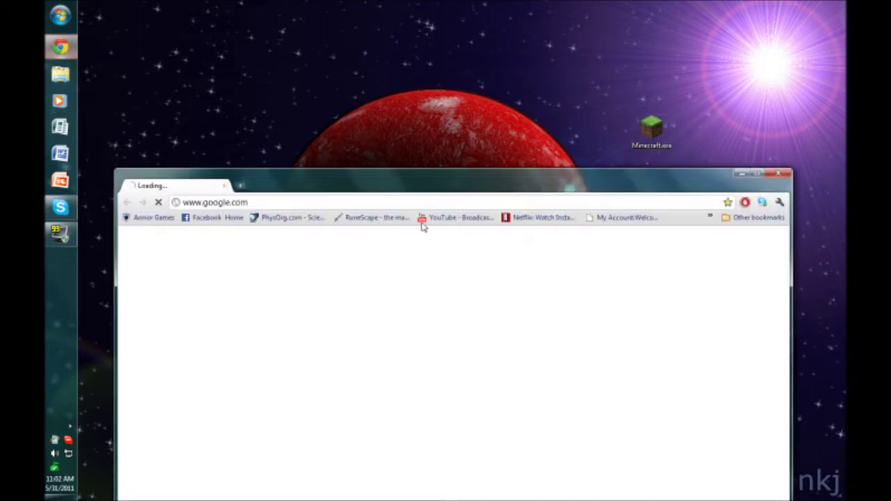
drag(419, 173, 408, 1)
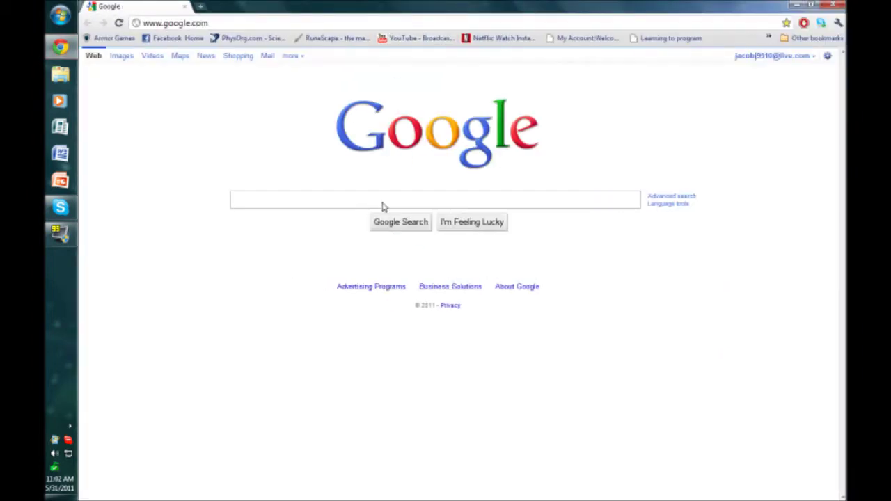
text(singe)
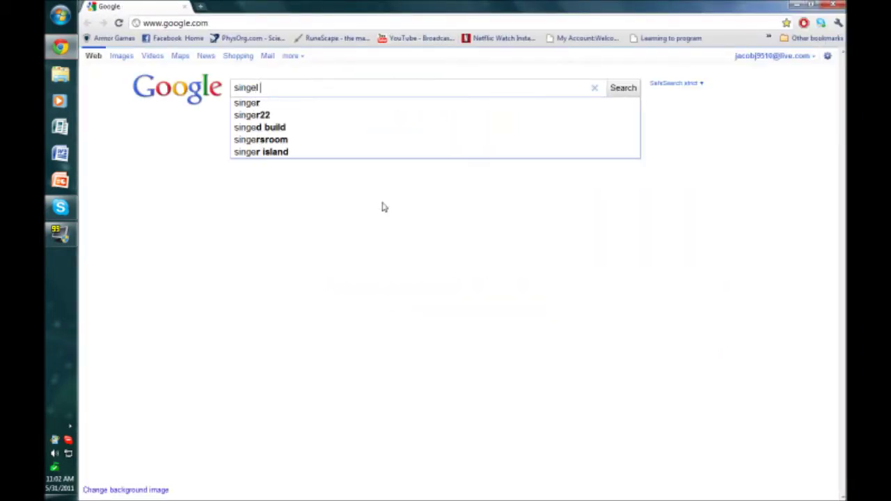
key(BackSpace)
key(BackSpace)
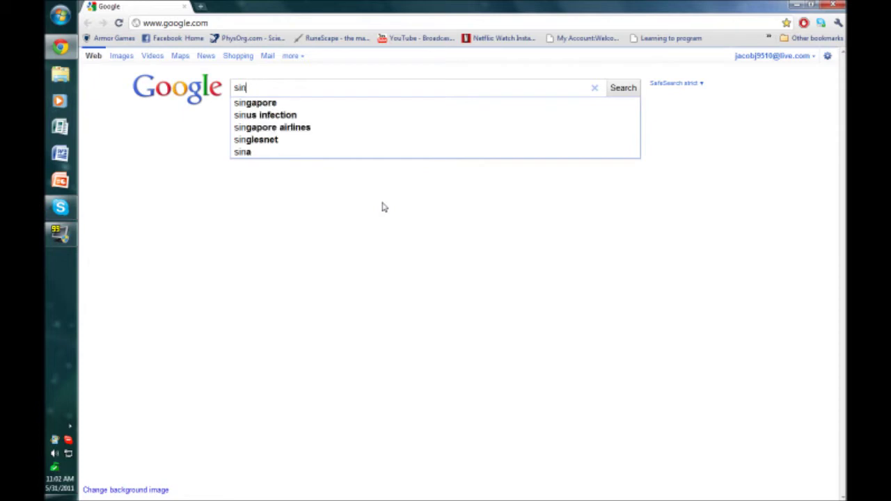
text(l)
key(BackSpace)
text(gle)
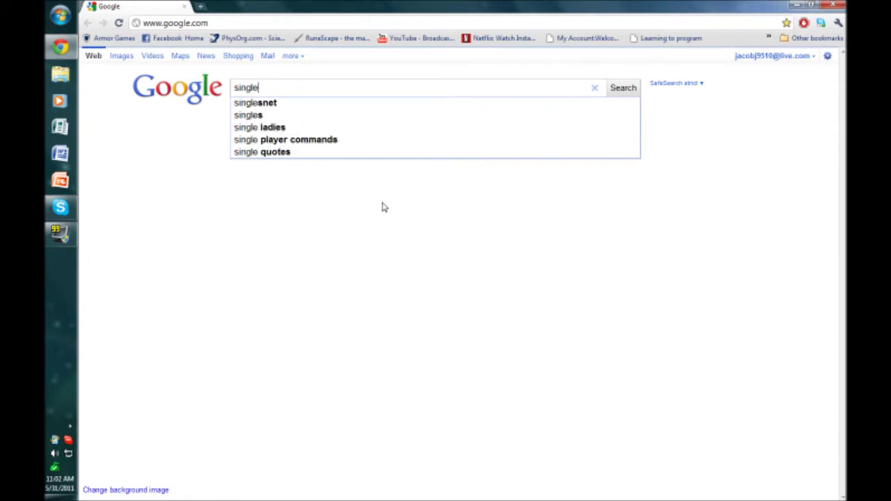
text( player commadn)
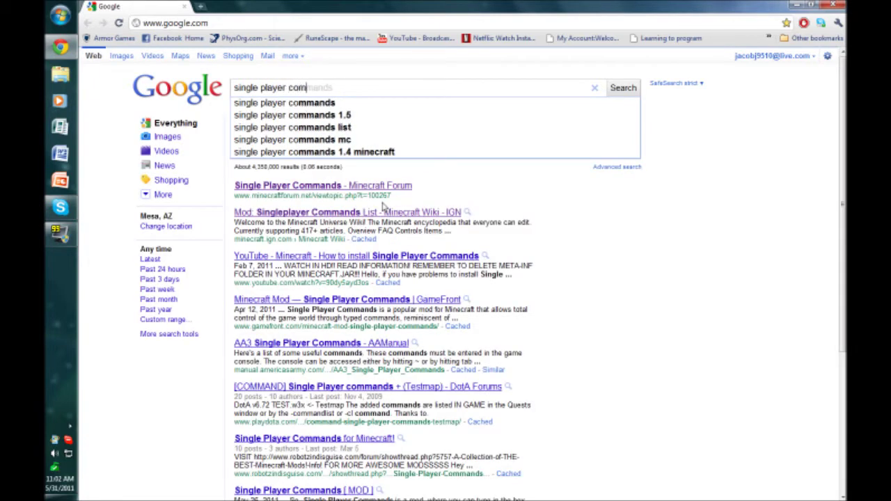
key(BackSpace)
key(BackSpace)
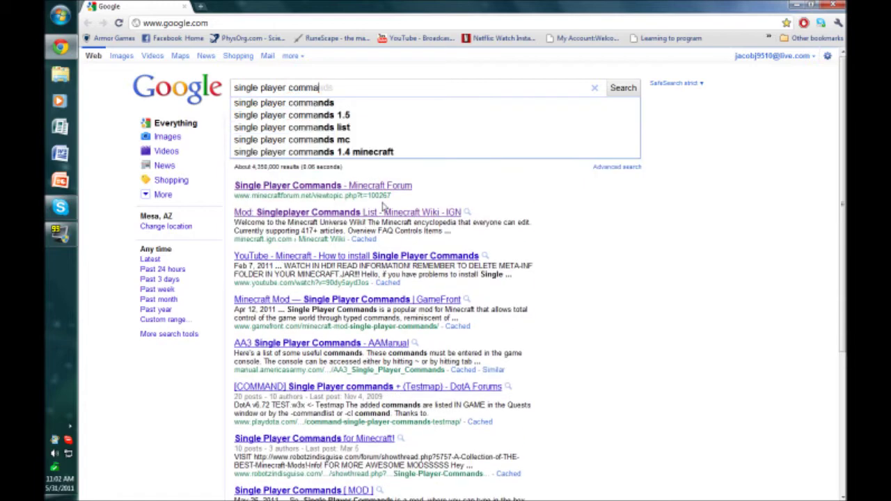
text(nds)
key(Return)
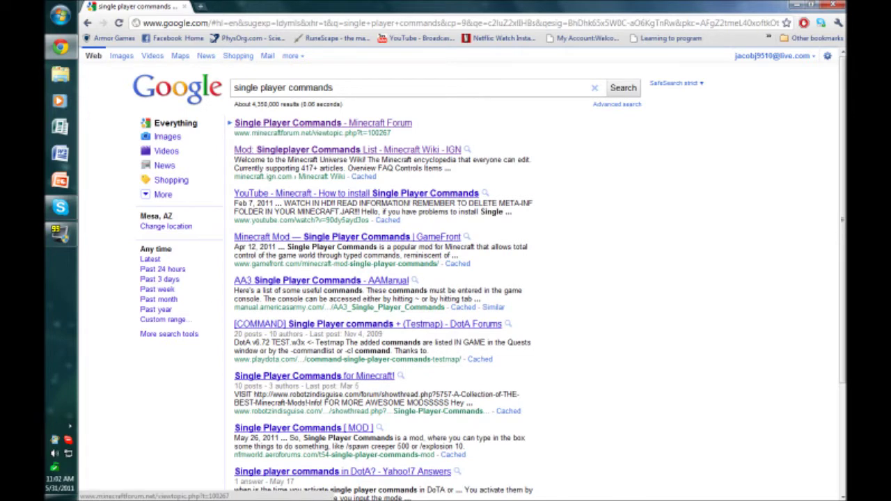
Open the Minecraft Forum topic on Single Player Commands and download V2.9_1 [1.6.6 BETA] through the direct download link.
drag(237, 133, 318, 149)
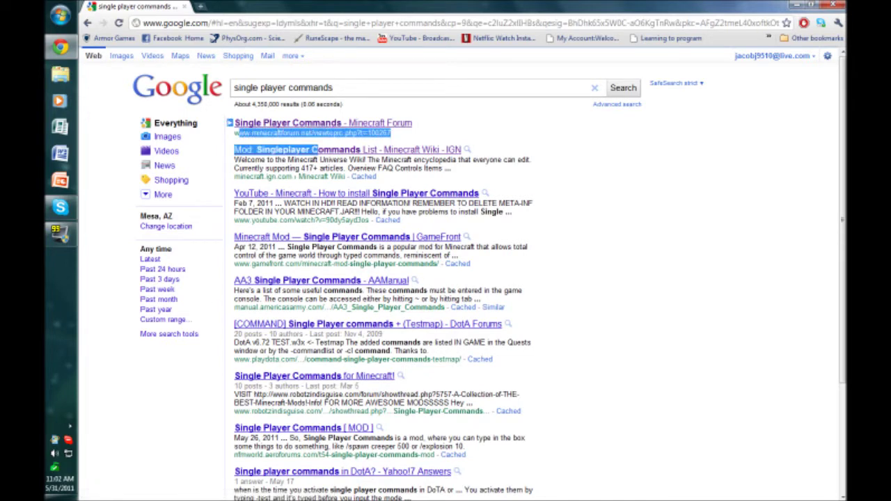
click(316, 124)
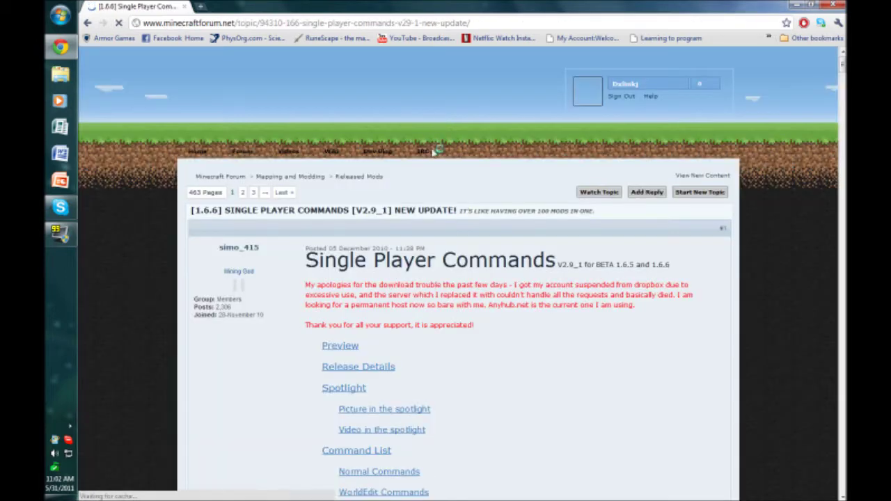
scroll(439, 168, down, 1)
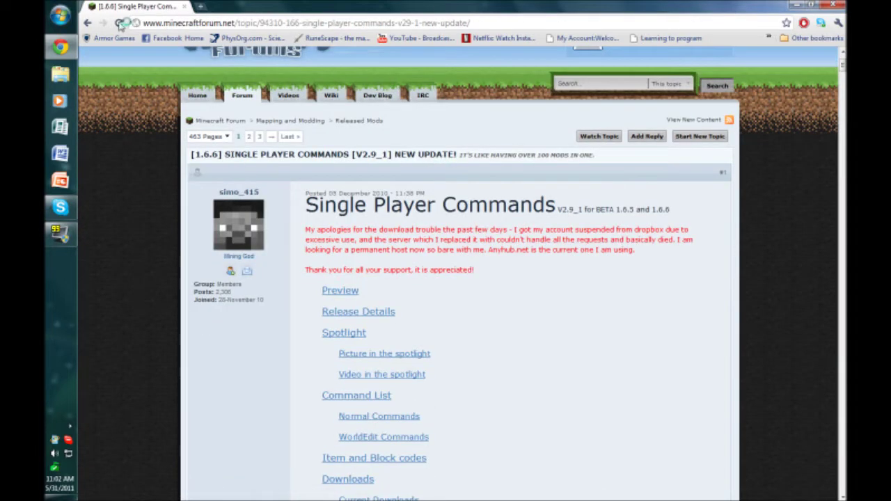
scroll(489, 152, down, 7)
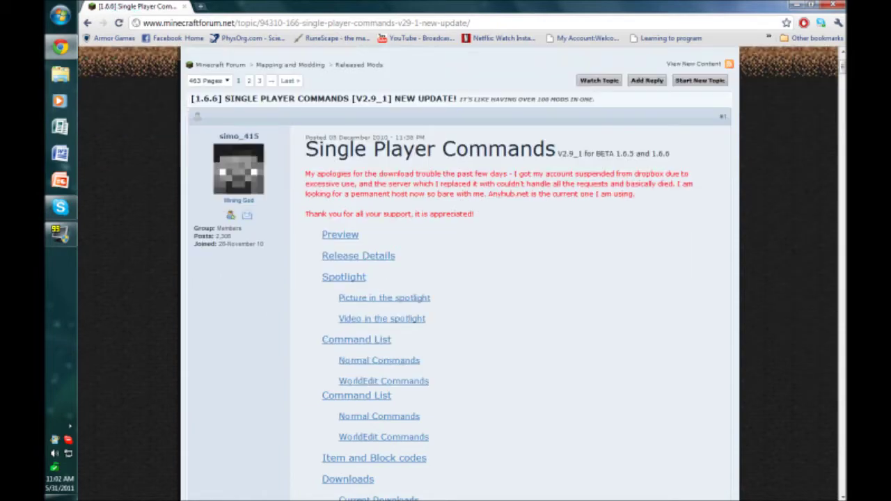
scroll(490, 152, down, 20)
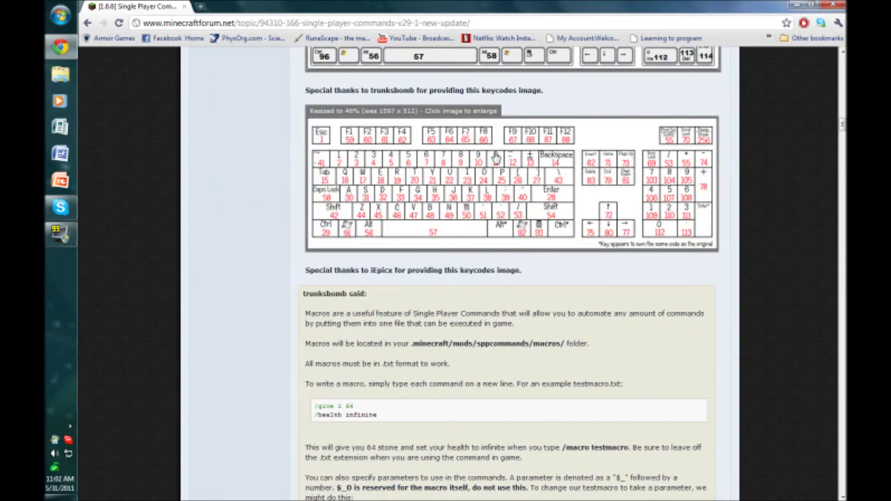
scroll(505, 153, down, 20)
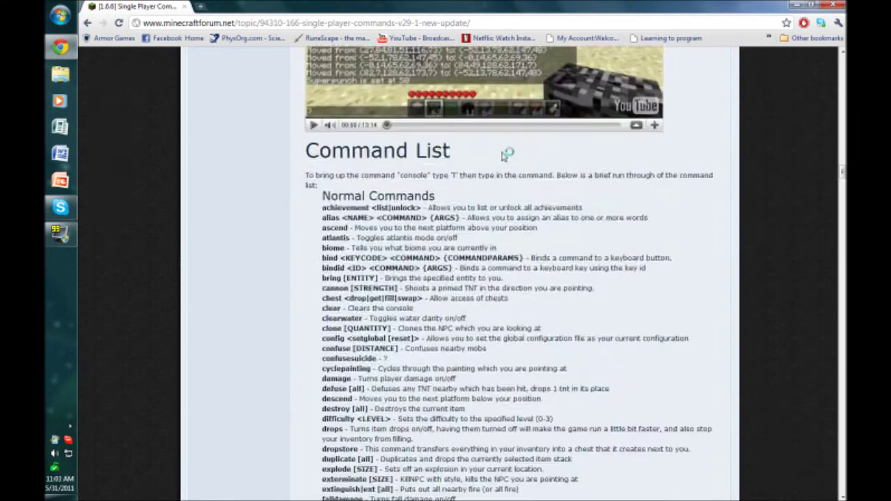
scroll(505, 153, down, 20)
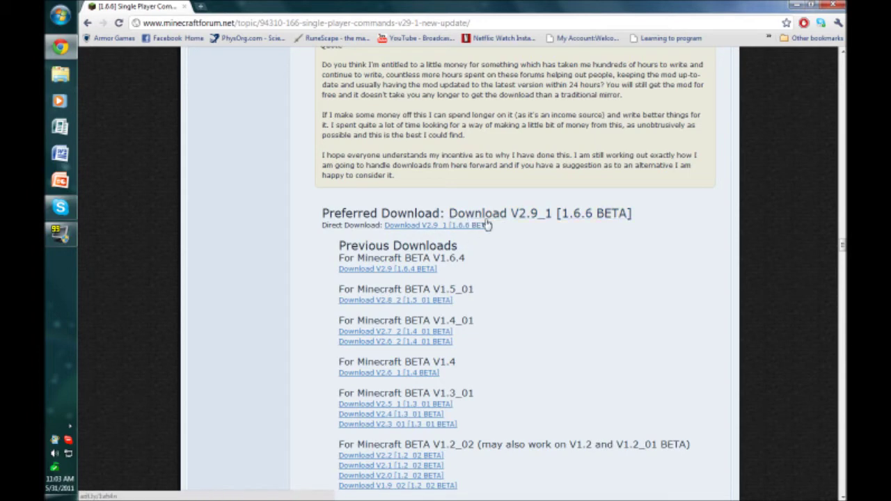
scroll(474, 220, down, 5)
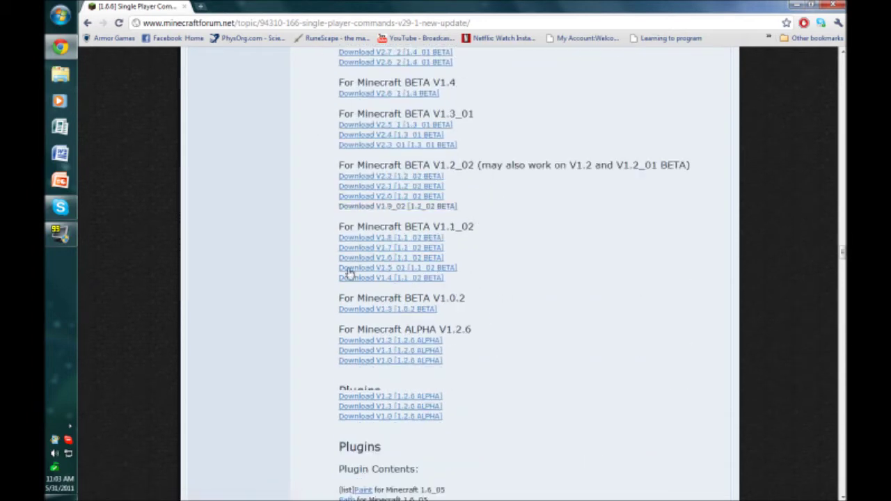
scroll(401, 375, up, 5)
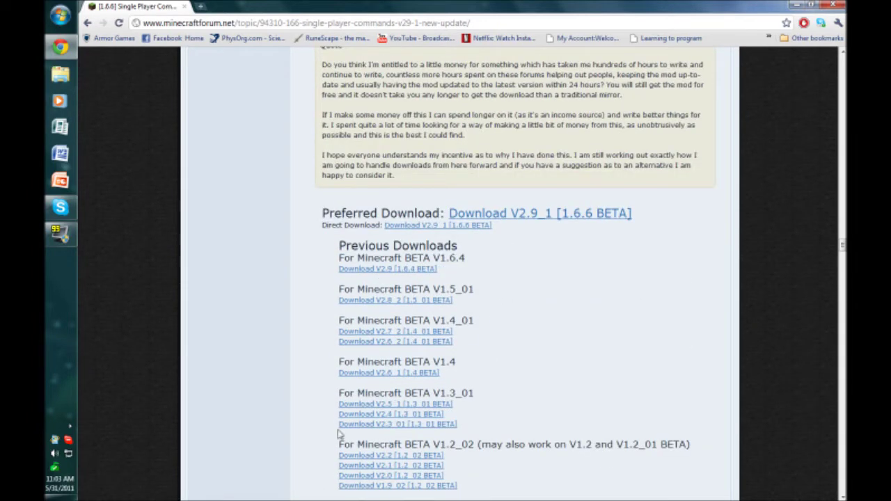
click(428, 225)
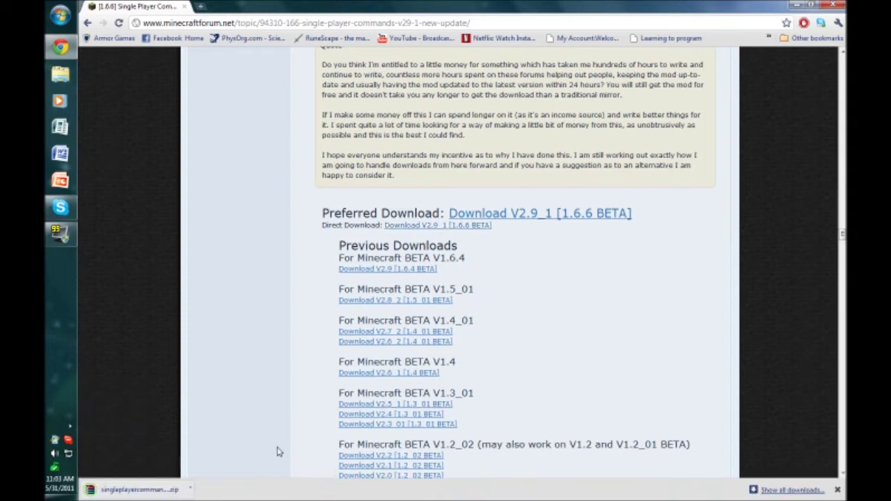
Open the downloaded singleplayercommands zip in WinRAR, dismiss the license reminder and minimize the archive window.
click(194, 493)
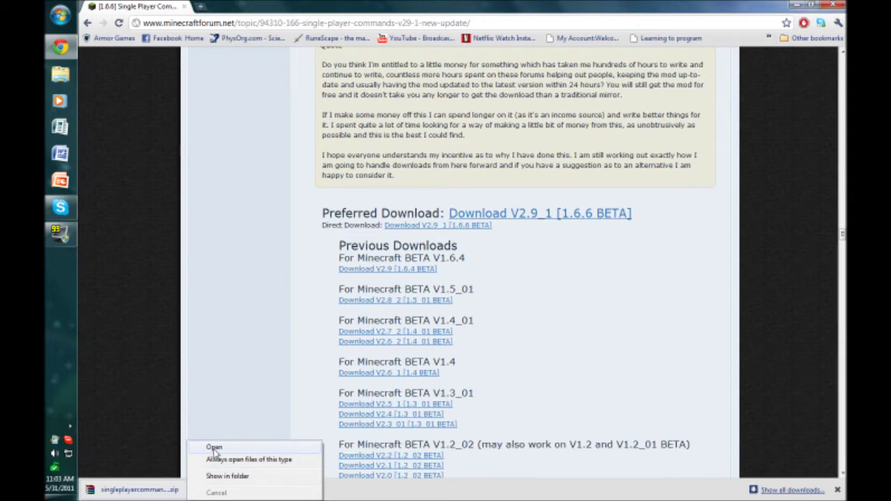
click(215, 449)
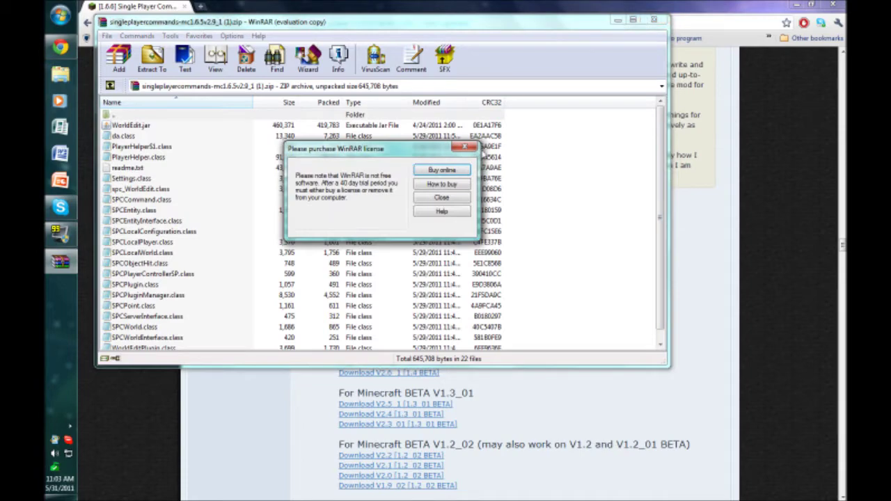
click(464, 146)
click(617, 19)
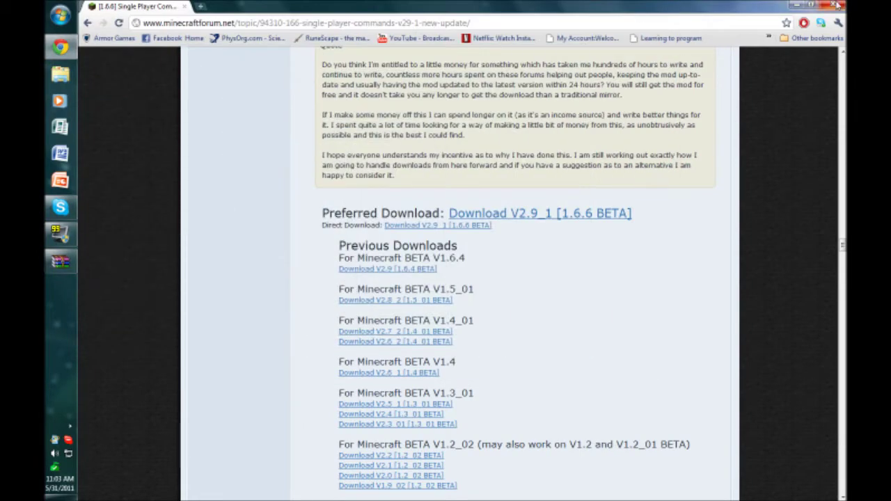
Close the browser and open the .minecraft folder in Windows Explorer.
click(839, 5)
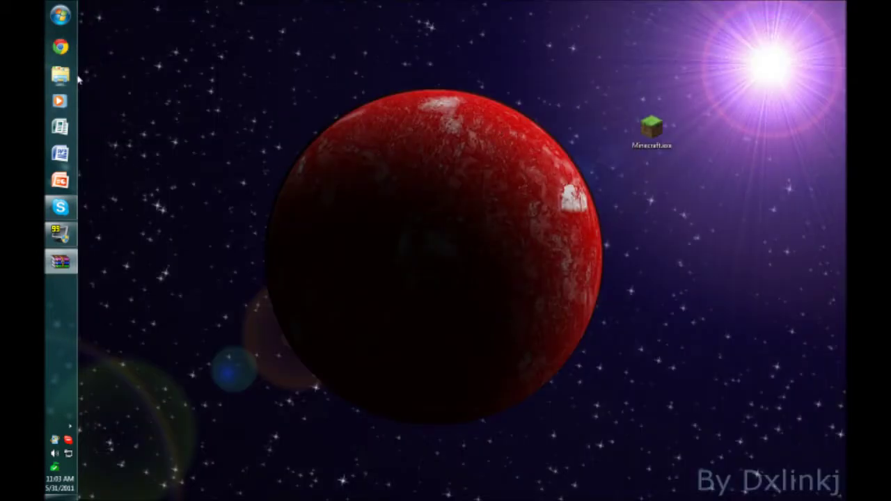
click(66, 76)
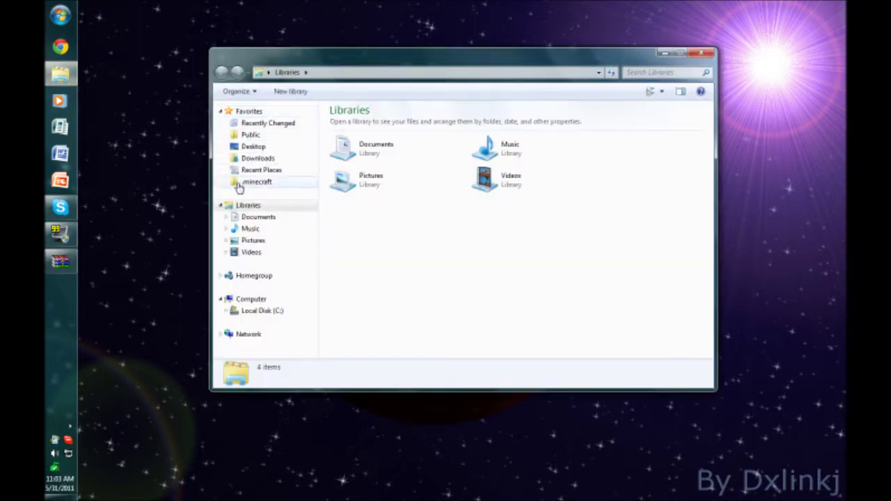
click(239, 186)
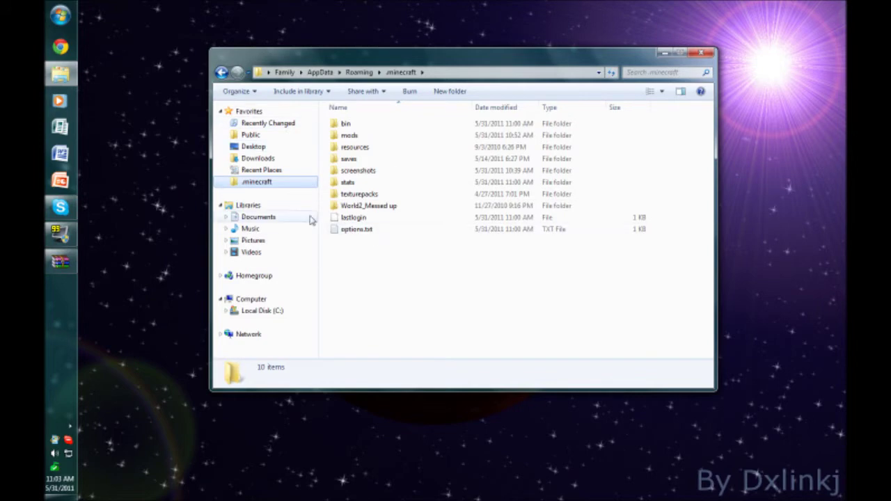
Search the computer's programs and files for "appdata" and return to the .minecraft folder window.
click(46, 13)
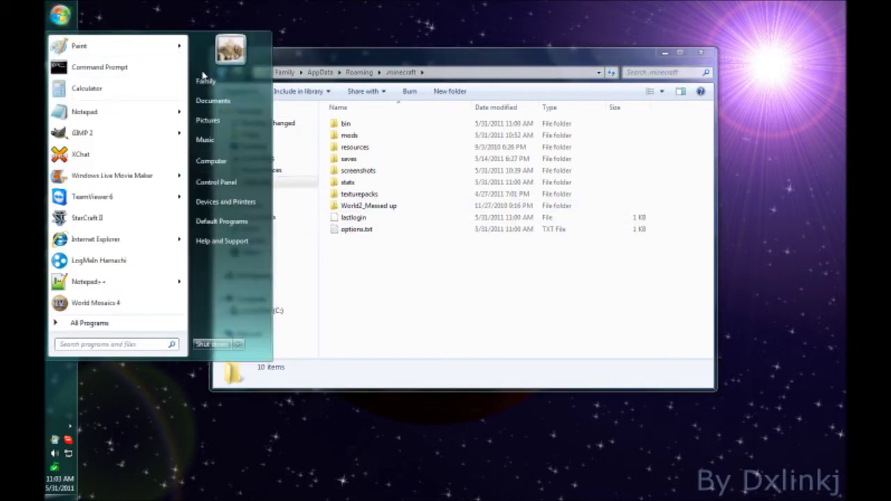
text(appdata)
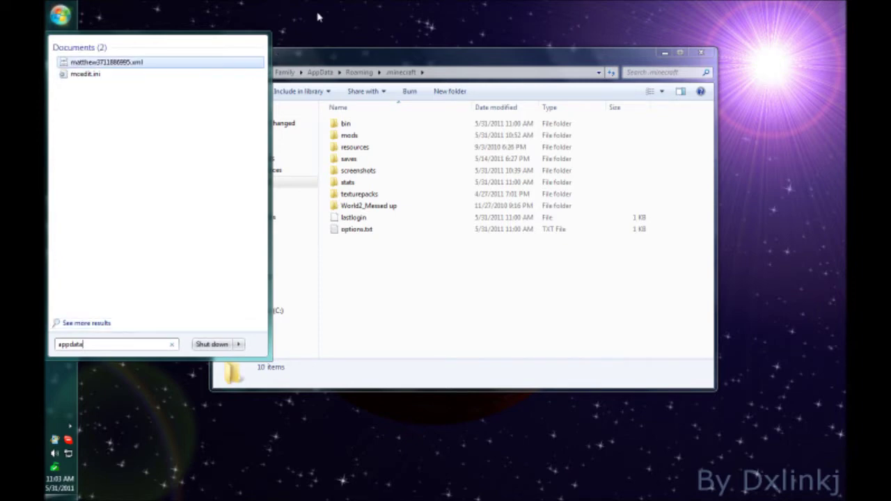
click(341, 61)
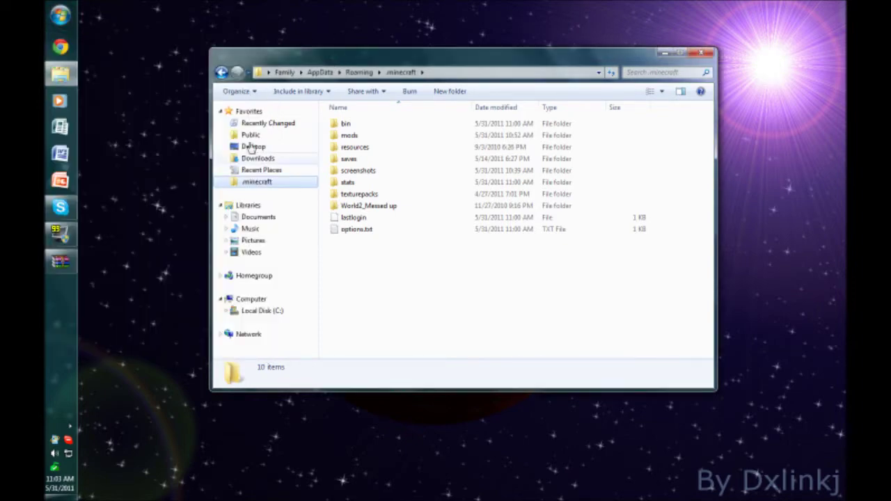
click(58, 17)
click(462, 30)
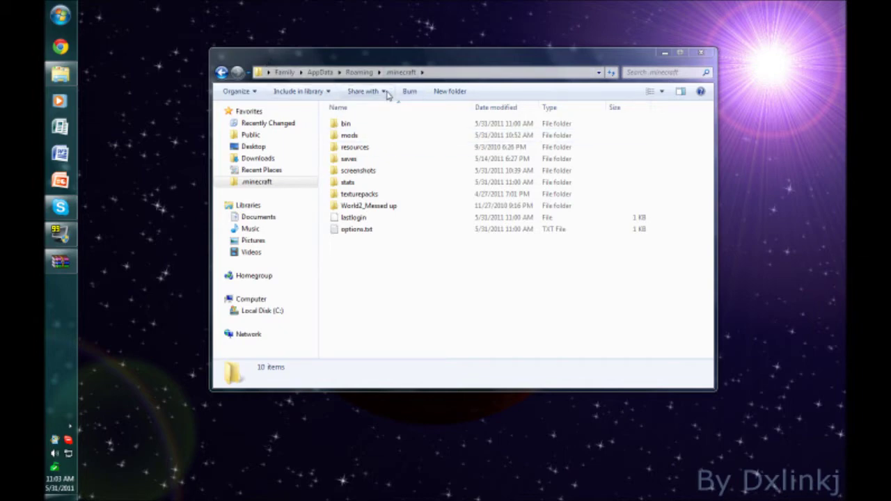
Open minecraft.jar from the bin folder with WinRAR archiver and dismiss the license reminder.
double_click(371, 126)
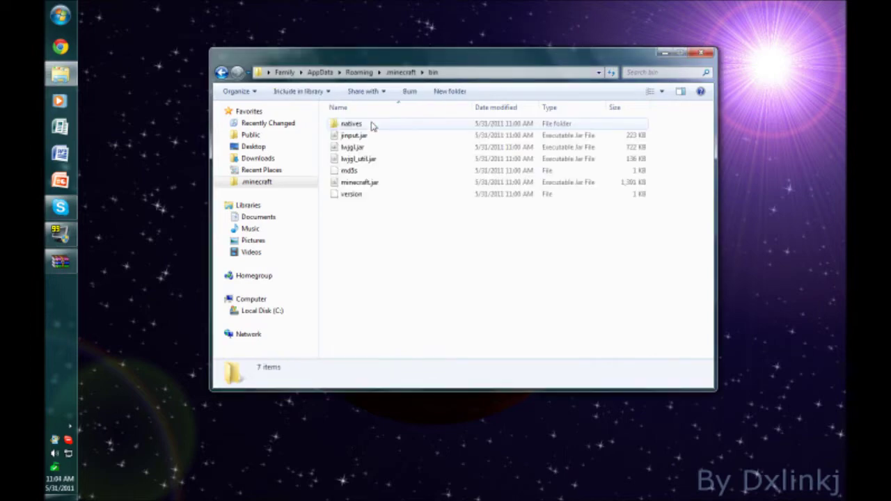
right_click(382, 187)
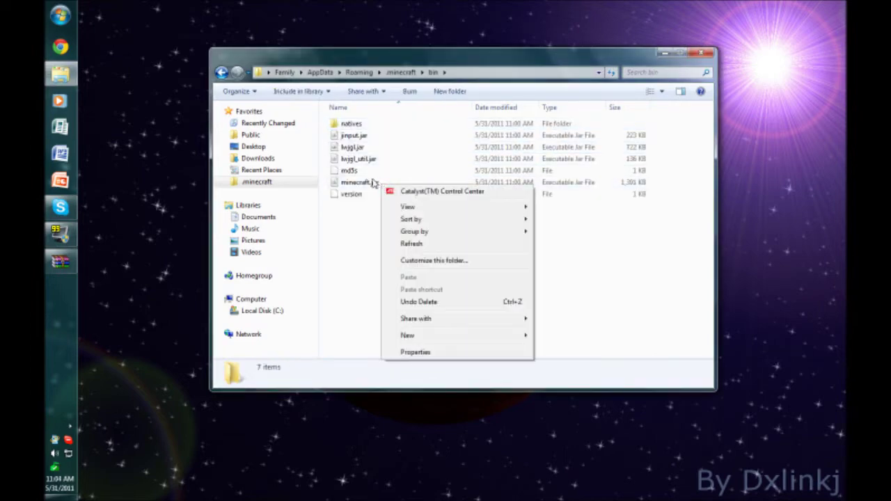
click(374, 183)
right_click(374, 182)
mouse_move(418, 222)
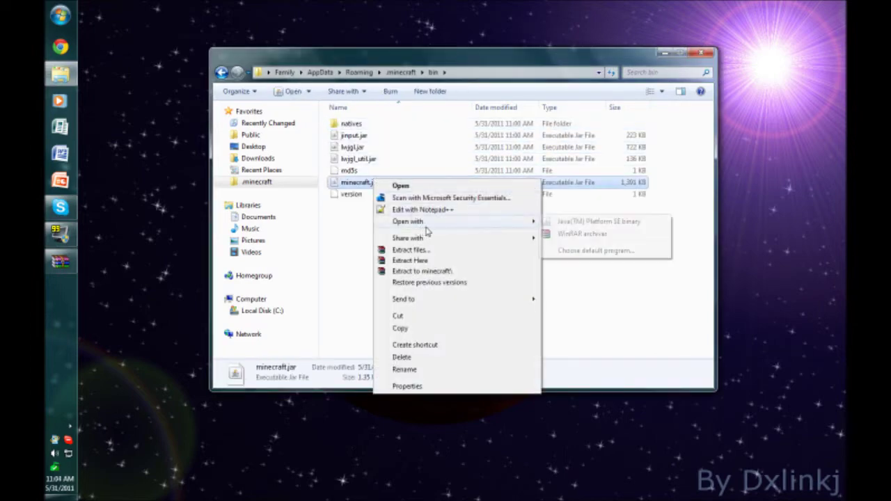
click(572, 234)
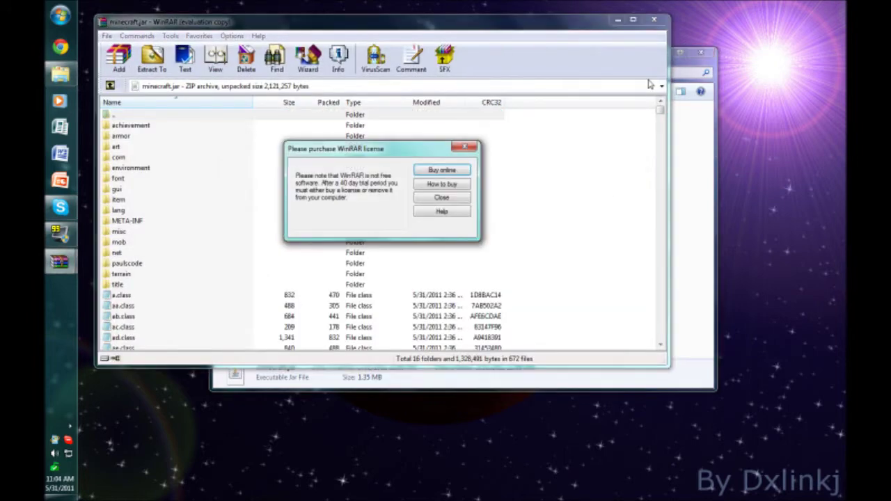
click(492, 145)
Minimize the bin folder window and arrange the singleplayercommands zip and minecraft.jar archive windows side by side.
click(674, 67)
click(665, 54)
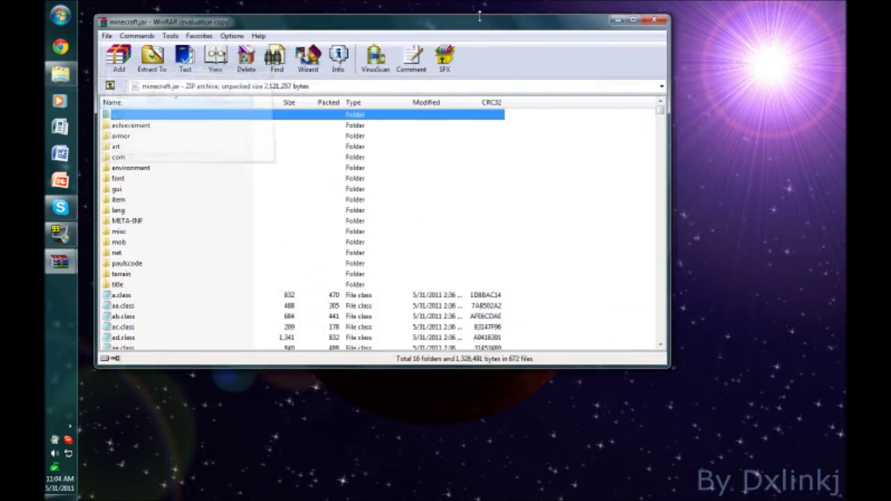
key(super+Right)
mouse_move(56, 262)
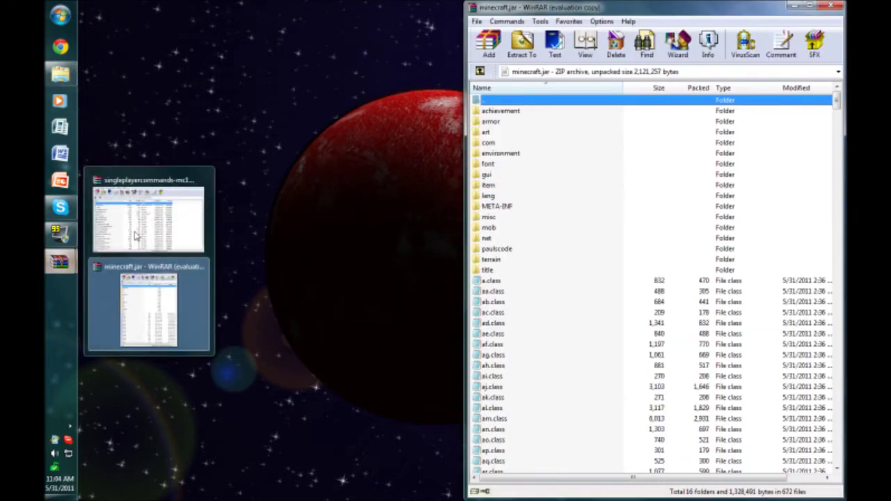
click(148, 216)
key(super+Left)
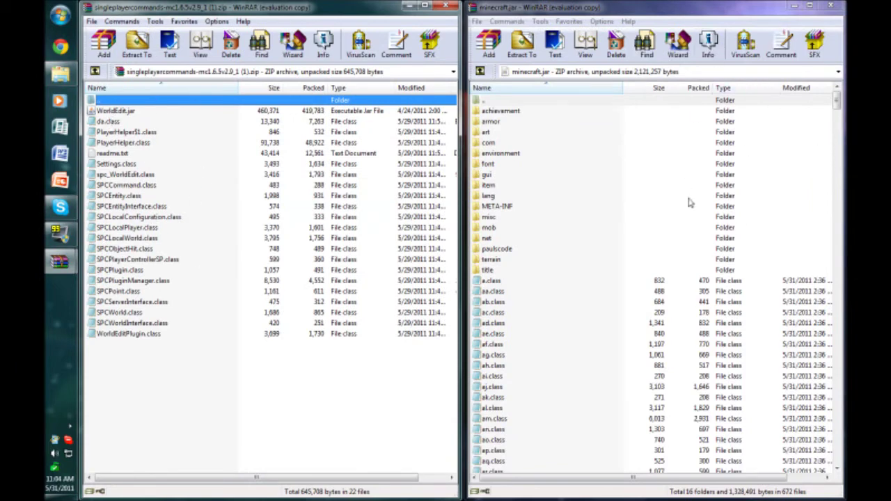
click(656, 16)
click(230, 14)
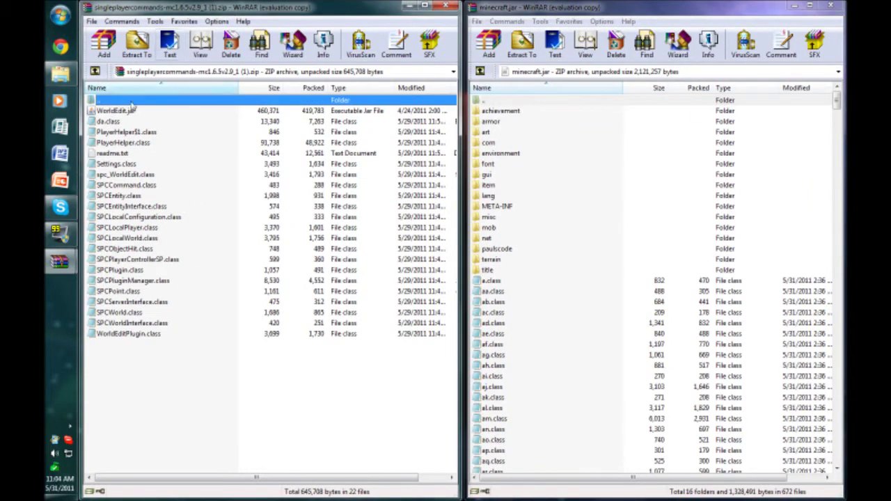
Select all .class files in the singleplayercommands archive, leaving out WorldEdit.jar and readme.txt.
click(130, 124)
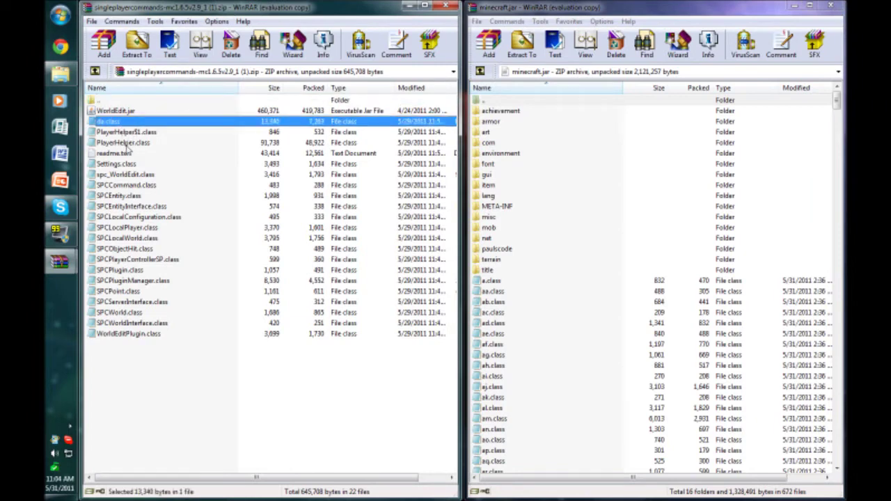
shift+click(126, 143)
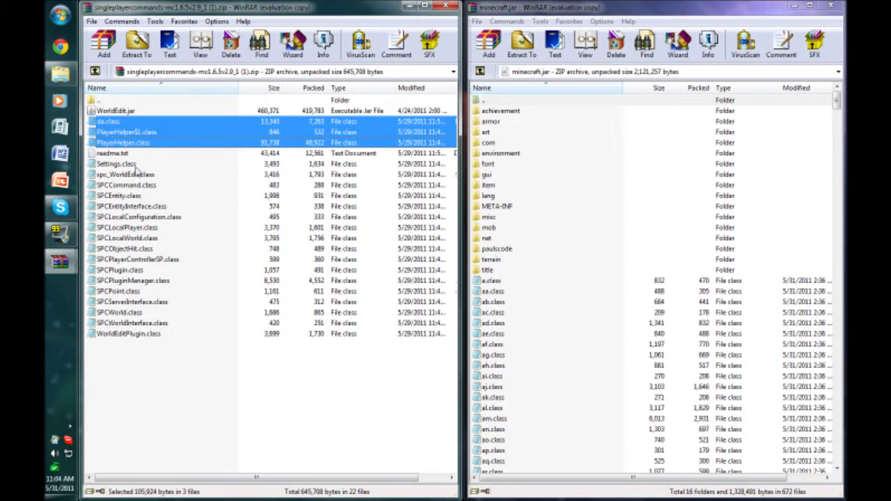
ctrl+click(137, 167)
ctrl+shift+click(120, 334)
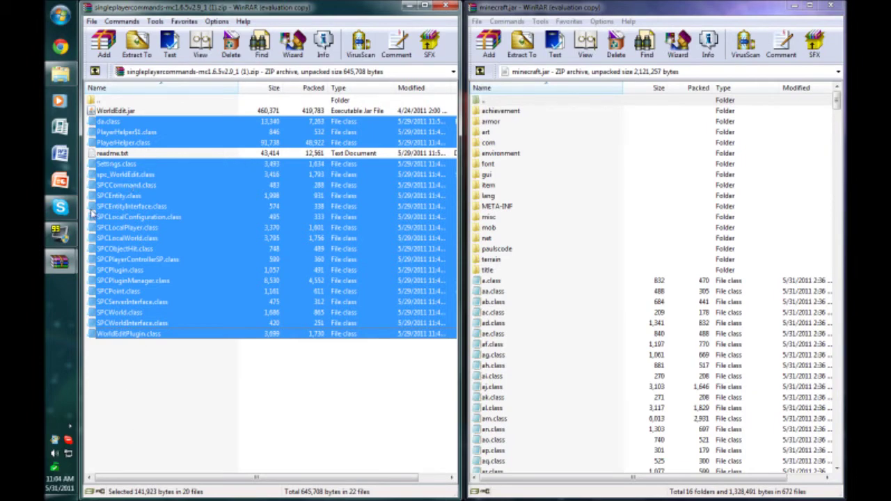
click(125, 122)
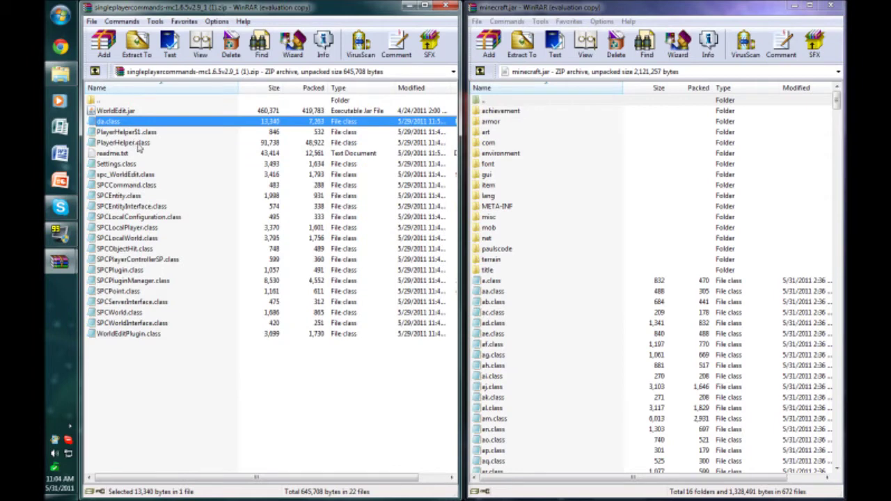
shift+click(139, 143)
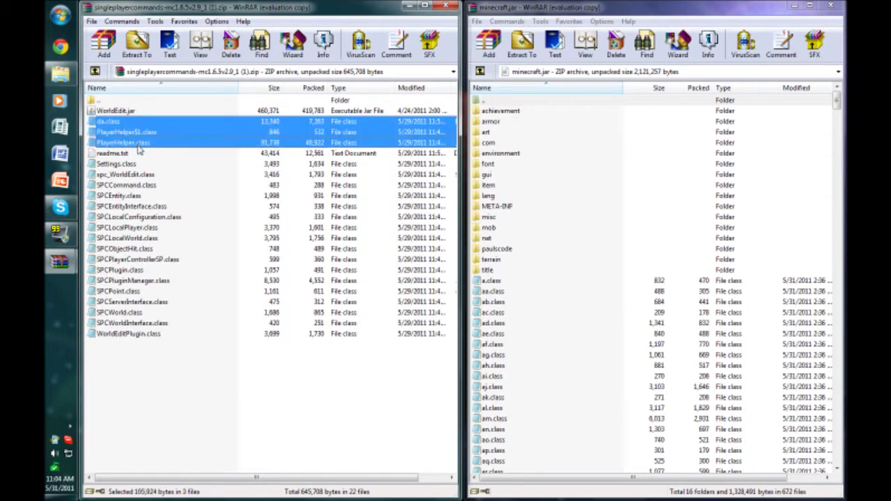
ctrl+click(141, 165)
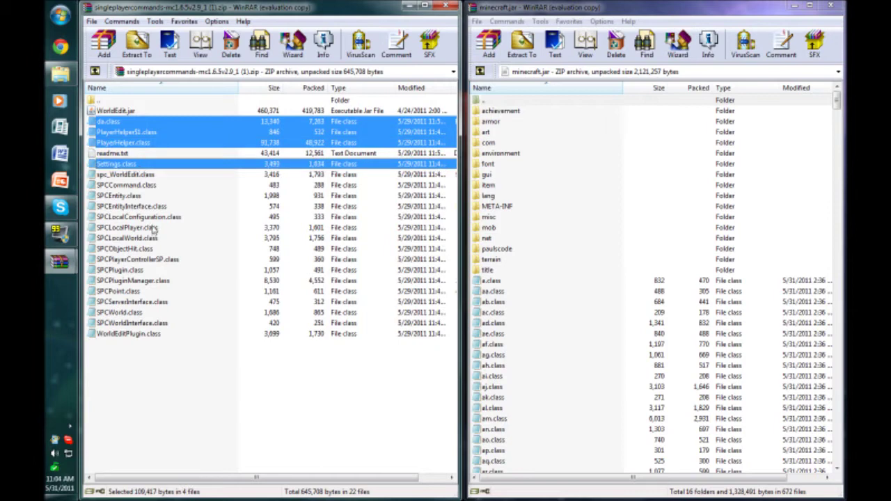
ctrl+shift+click(156, 335)
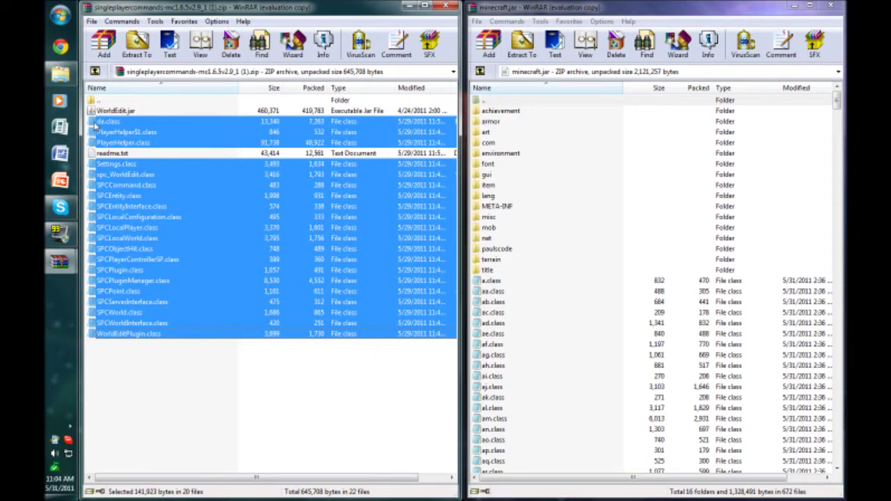
drag(194, 131, 93, 122)
Delete the META-INF folder from the minecraft.jar archive.
click(491, 208)
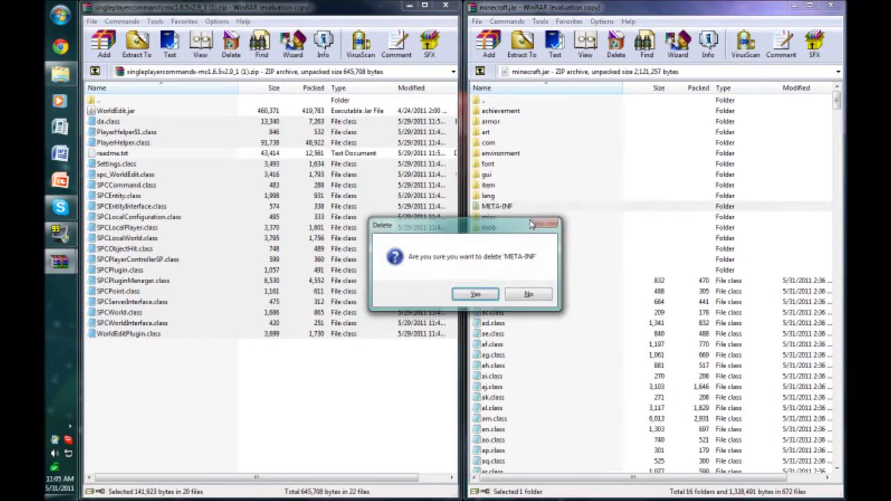
click(476, 294)
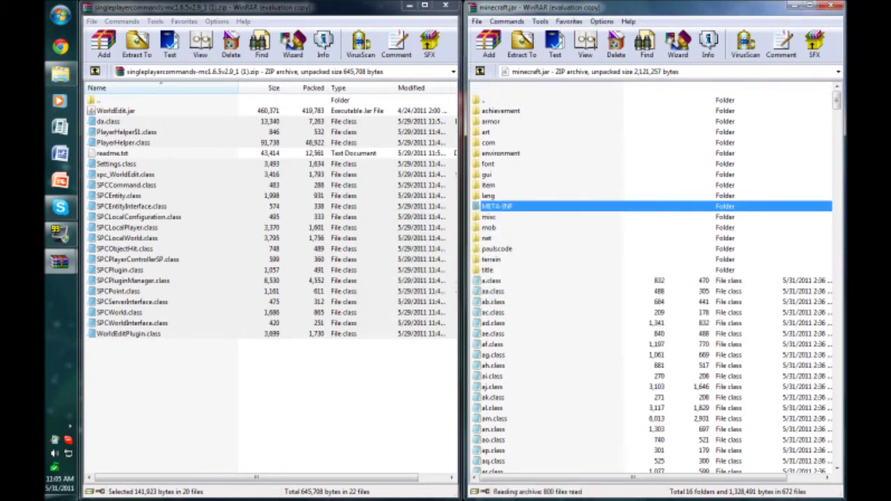
Add all .class files from the singleplayercommands archive to minecraft.jar, leaving out WorldEdit.jar and readme.txt.
click(136, 122)
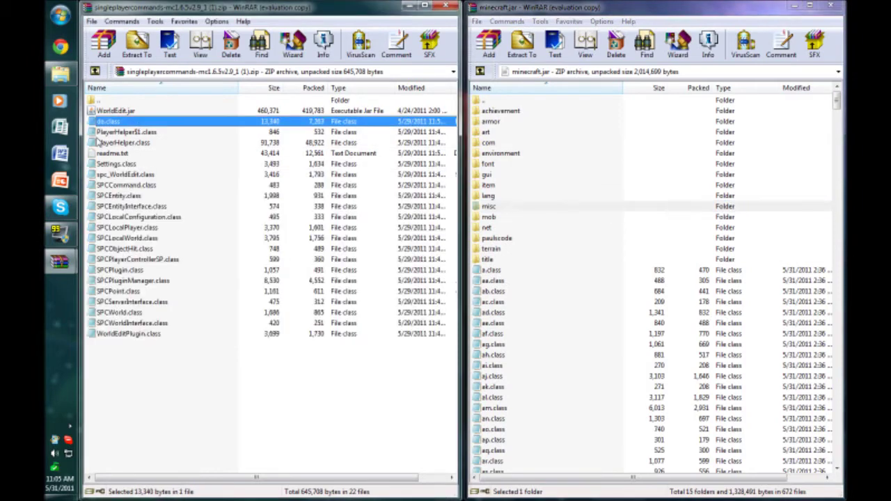
shift+click(109, 143)
ctrl+click(128, 164)
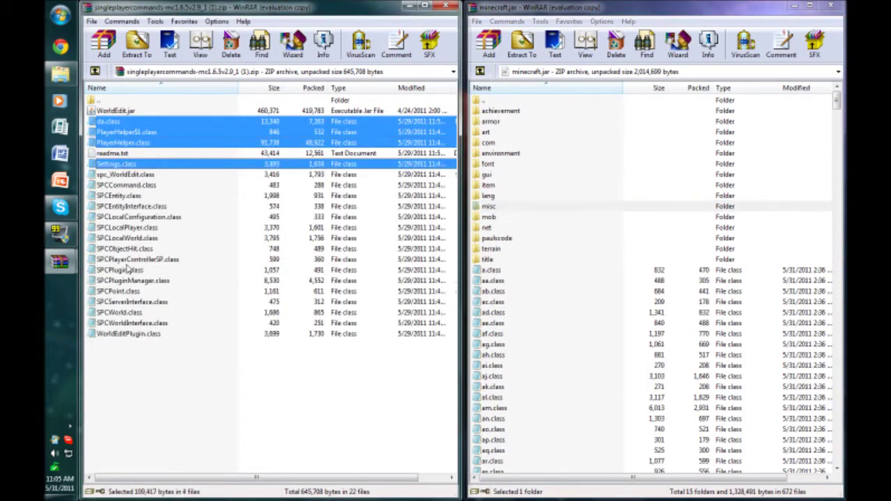
ctrl+shift+click(147, 335)
drag(179, 142, 577, 313)
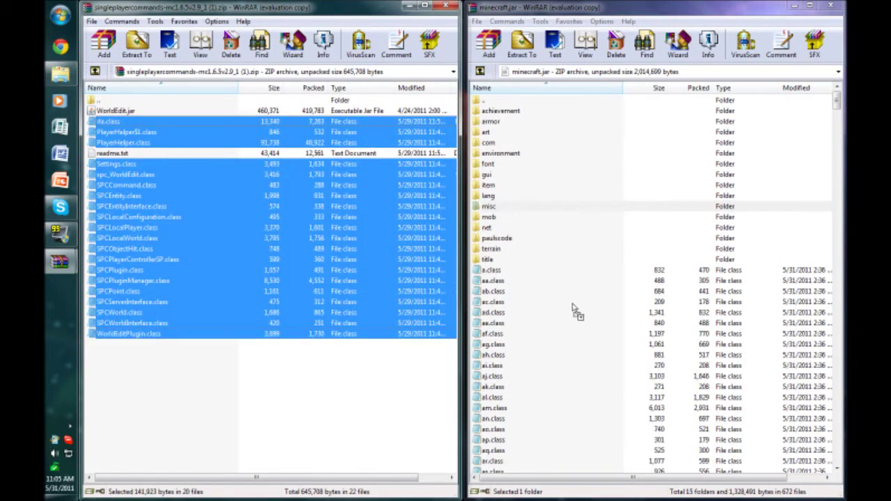
click(655, 348)
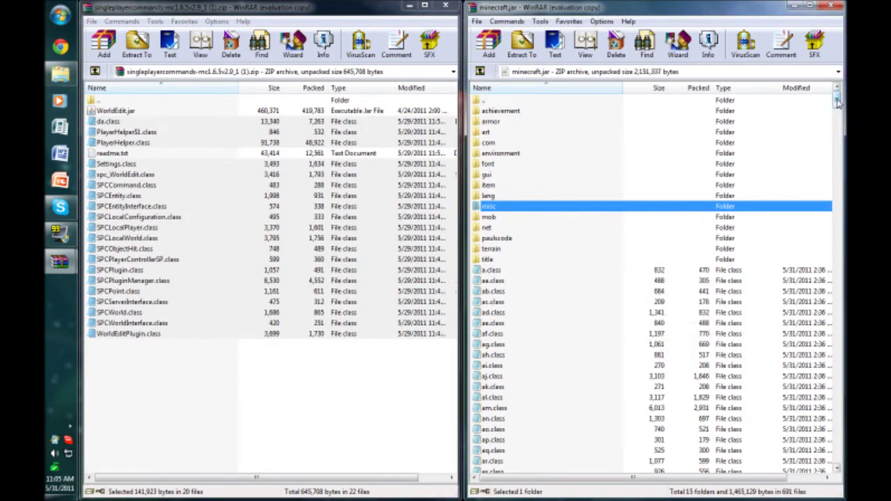
Look through the contents of minecraft.jar for the added mod files and close its archive window.
drag(838, 101, 837, 431)
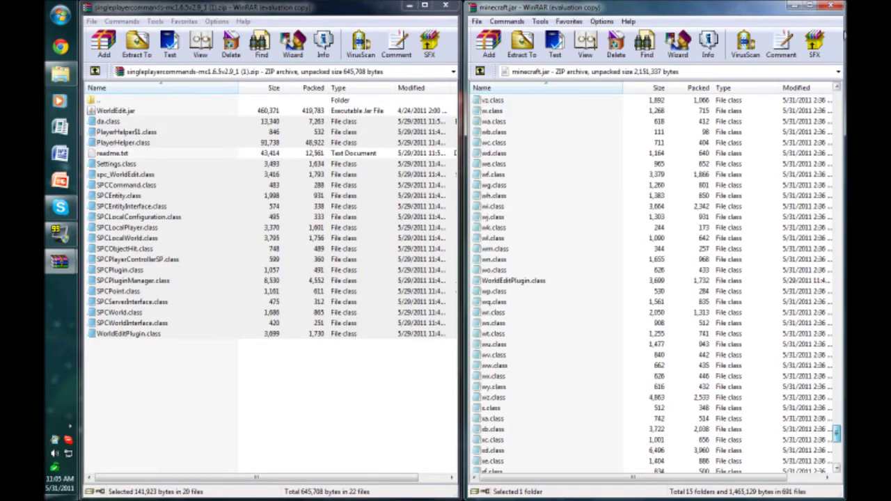
drag(837, 432, 838, 97)
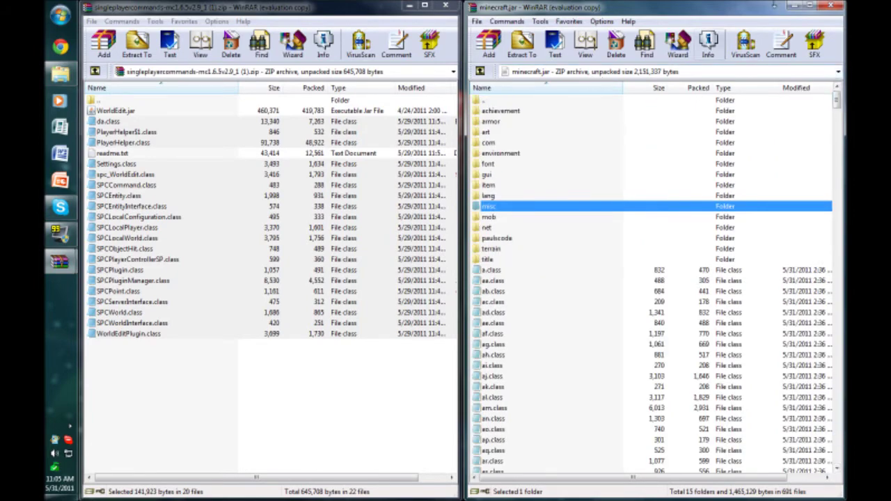
drag(741, 10, 766, 53)
click(774, 44)
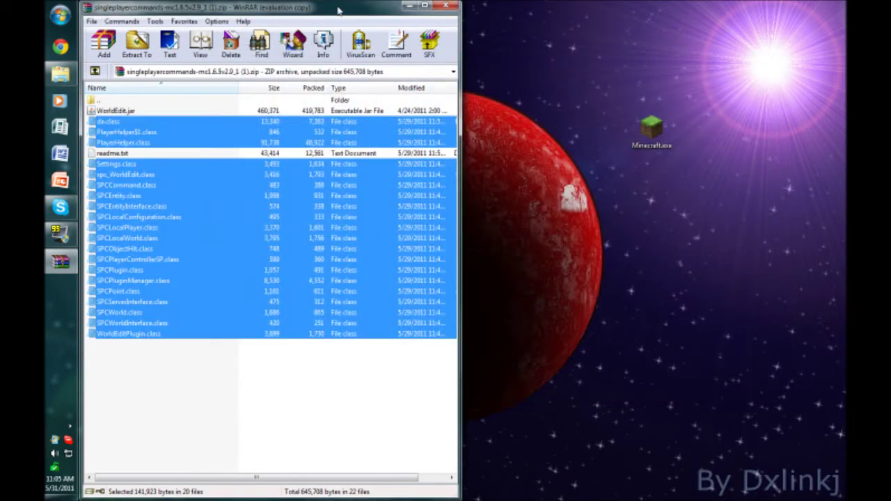
Bring back the bin folder window and arrange it side by side with the singleplayercommands archive.
drag(336, 12, 644, 113)
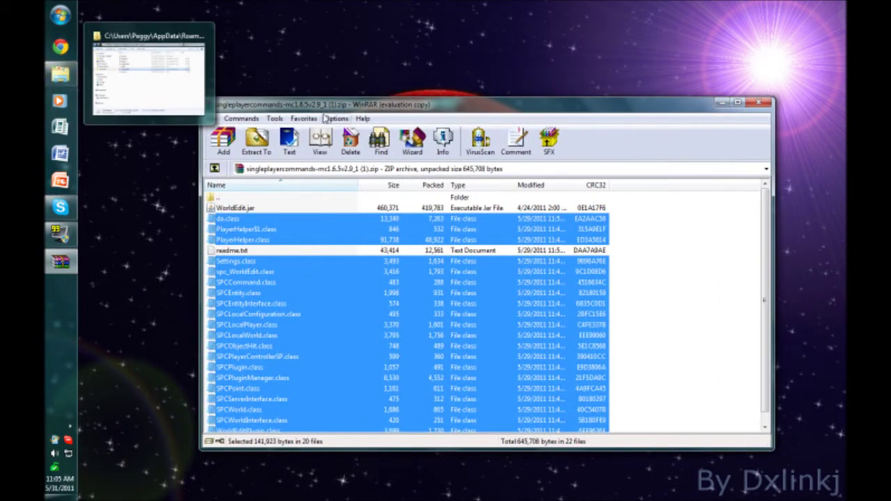
click(653, 245)
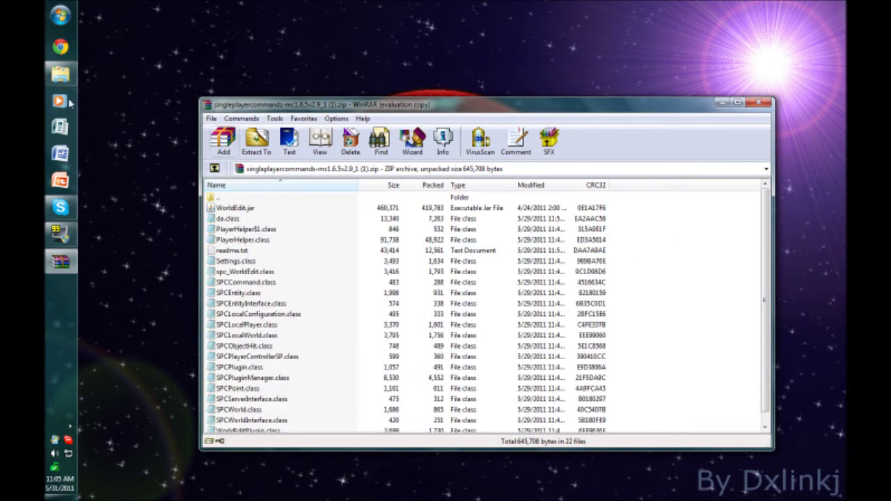
mouse_move(47, 78)
click(148, 77)
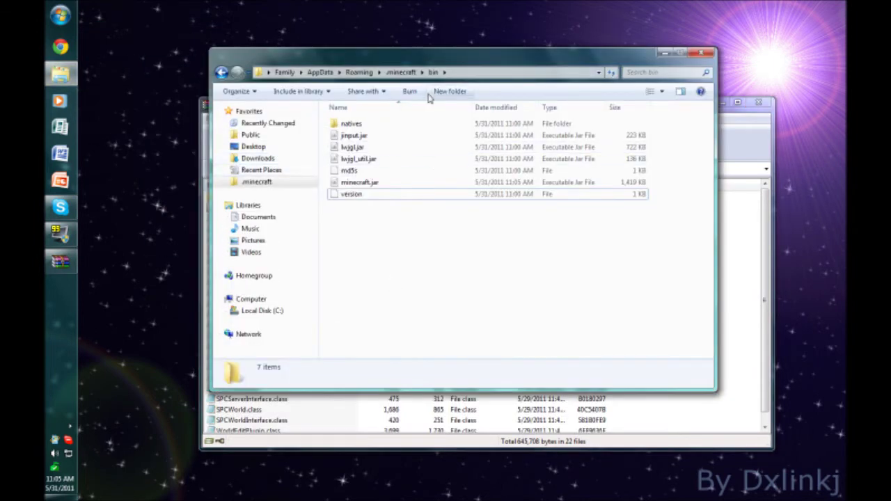
click(206, 104)
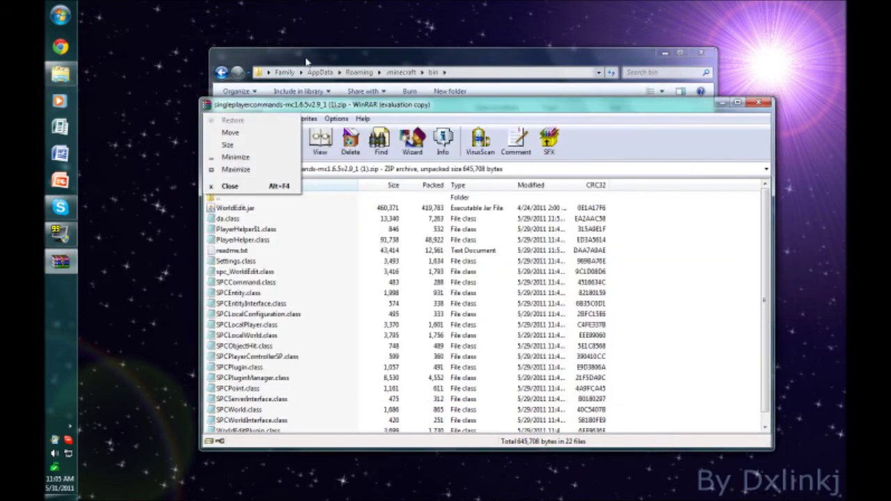
drag(390, 56, 845, 105)
drag(353, 114, 78, 139)
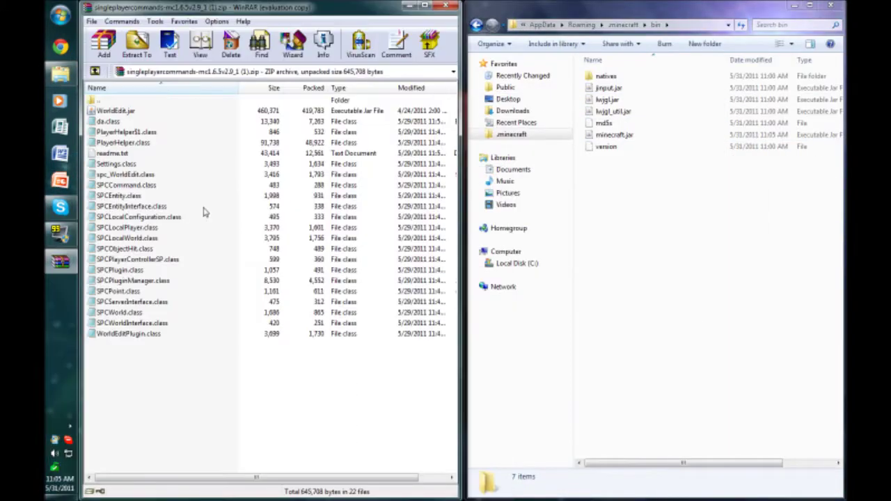
Copy WorldEdit.jar from the singleplayercommands archive into the bin folder and close the archive.
click(131, 115)
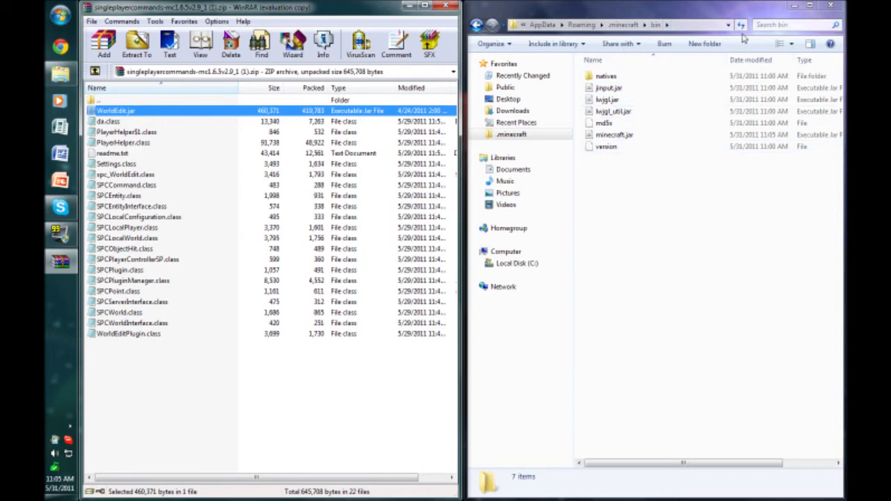
drag(112, 113, 587, 193)
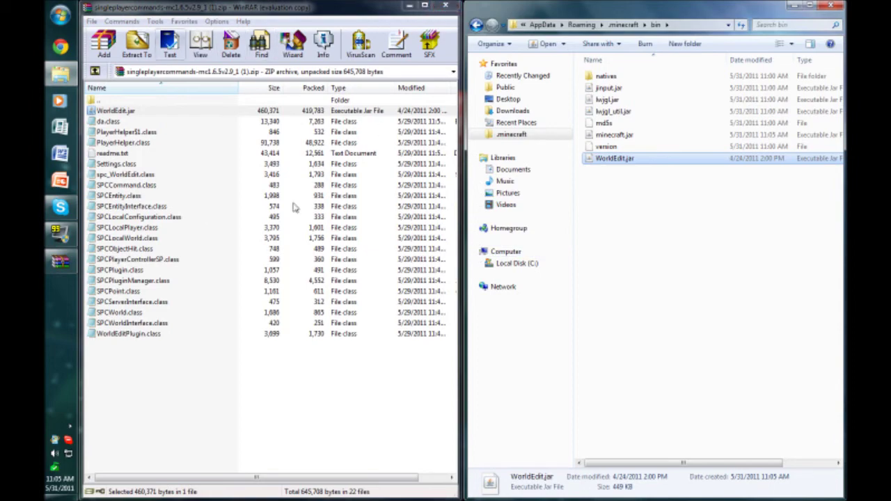
click(445, 5)
Restore the bin folder window to its normal size, return to the .minecraft folder and close the window.
drag(619, 18, 328, 119)
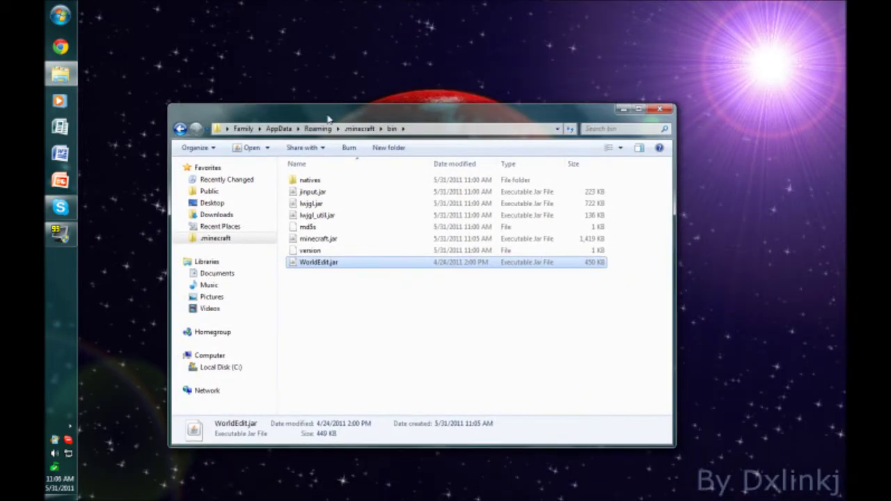
click(180, 130)
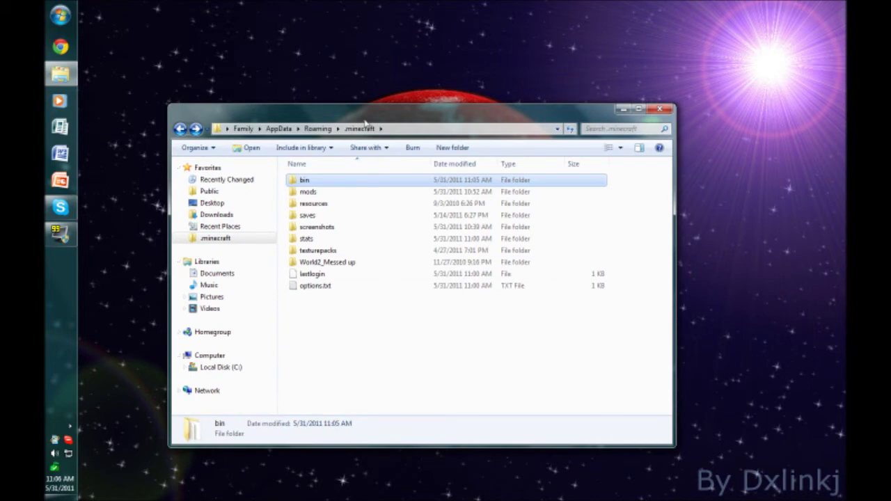
click(660, 111)
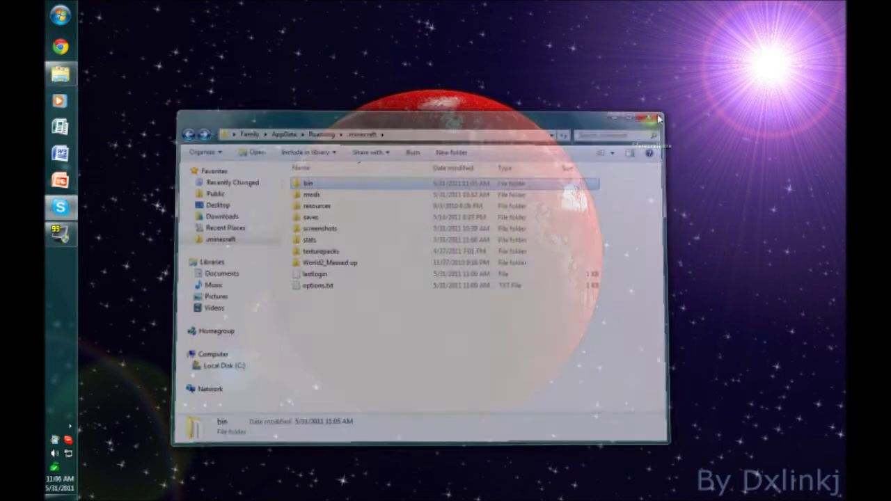
Run Minecraft.exe from the desktop, allow it past the security warning and log in with the remembered account.
double_click(652, 136)
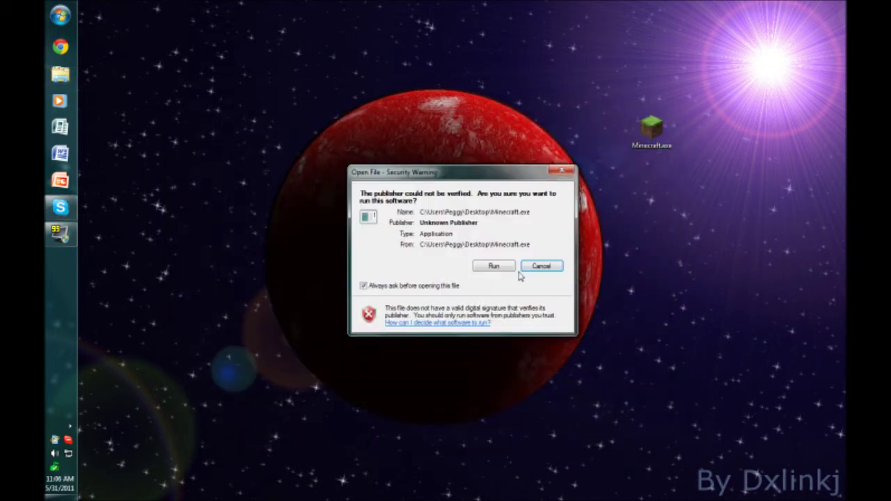
click(502, 265)
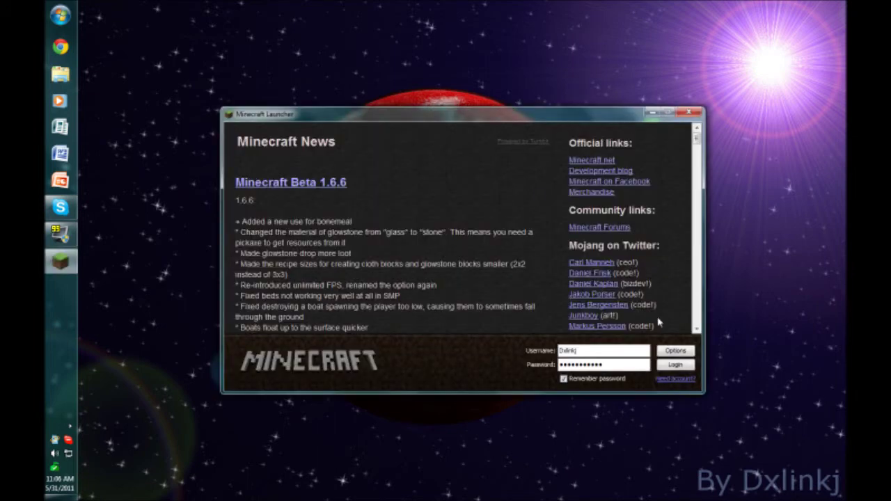
click(672, 368)
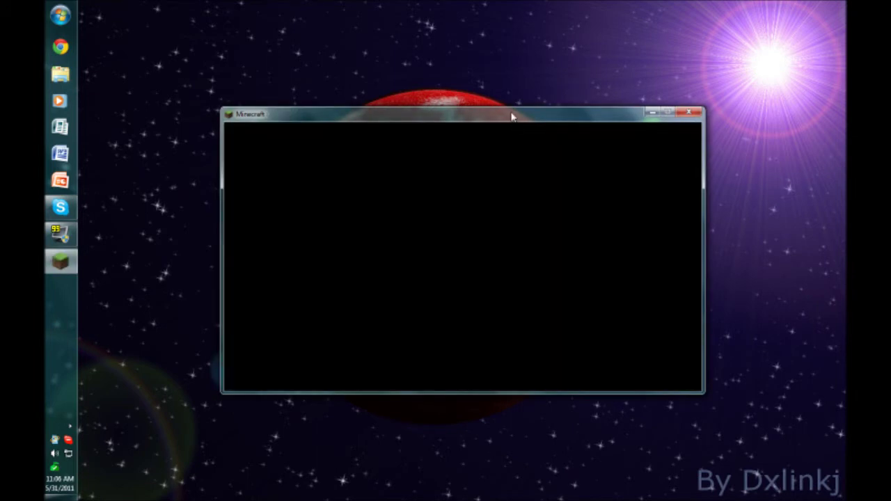
Maximize the Minecraft window and load the single-player save Computer World.
drag(512, 116, 504, 3)
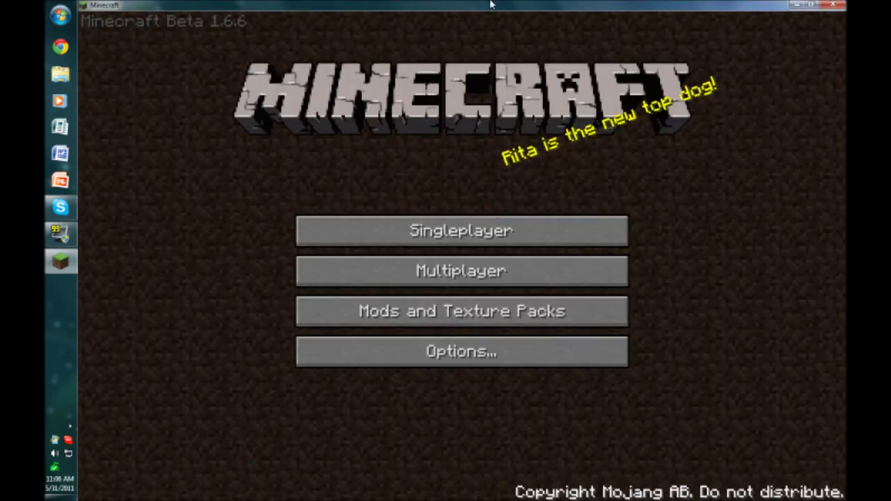
click(460, 231)
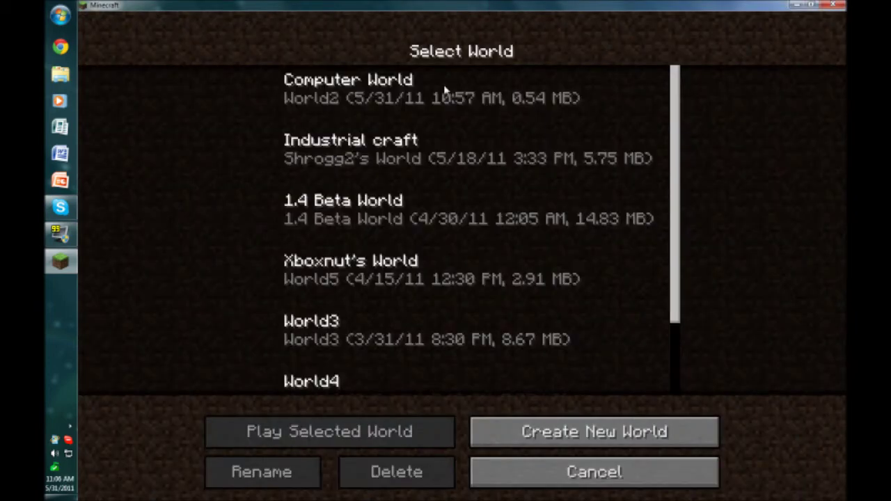
double_click(446, 89)
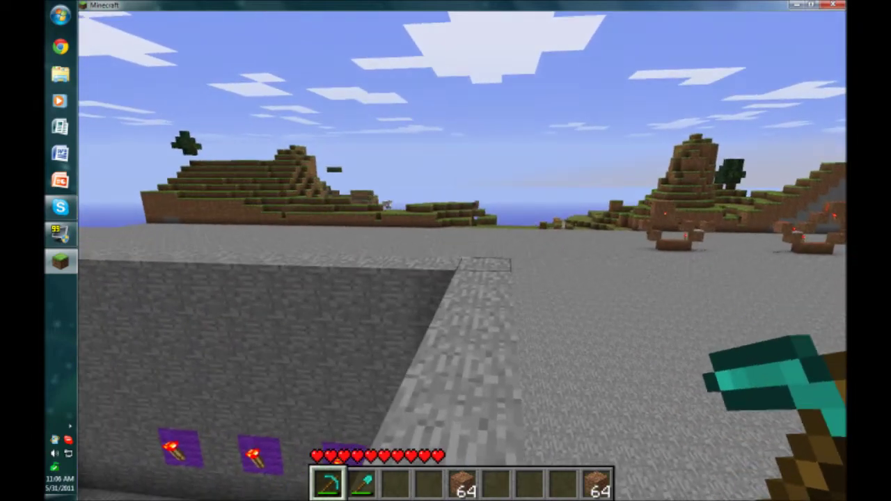
Try to run the command //wands in the game chat.
text(t///)
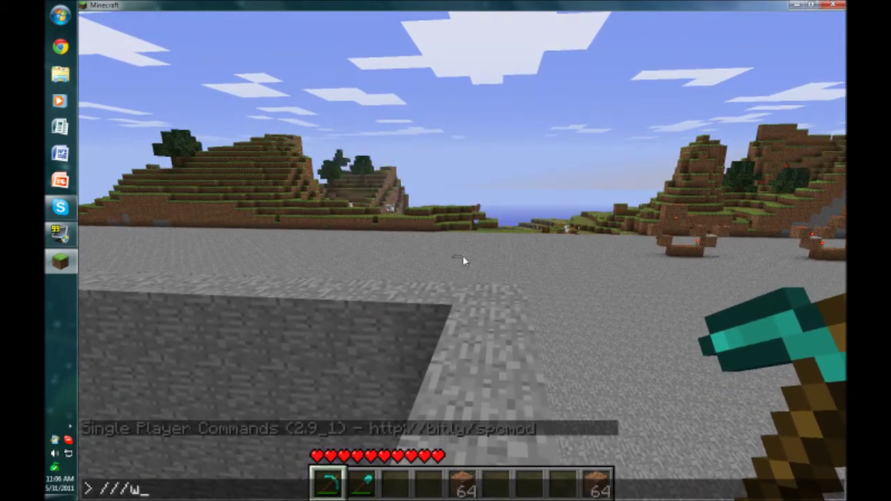
key(BackSpace)
text(wands)
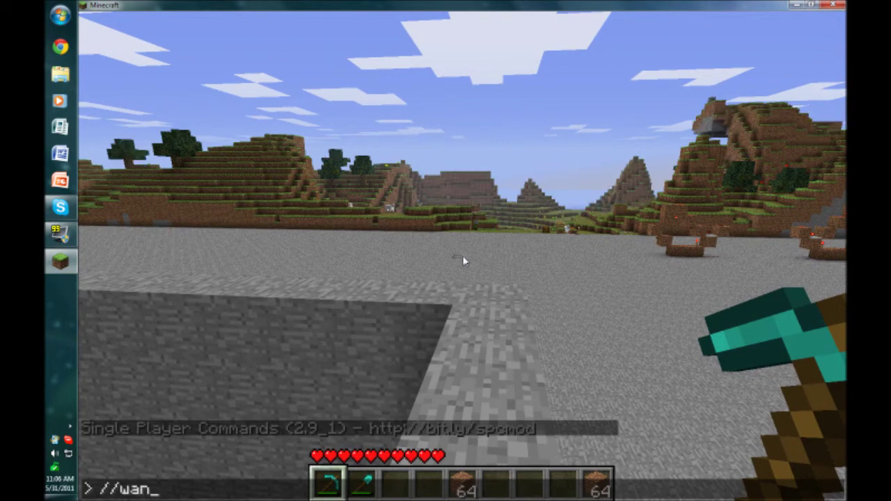
key(Return)
Get the WorldEdit wand with the chat command //wand and walk forward across the stone area.
text(t//wand)
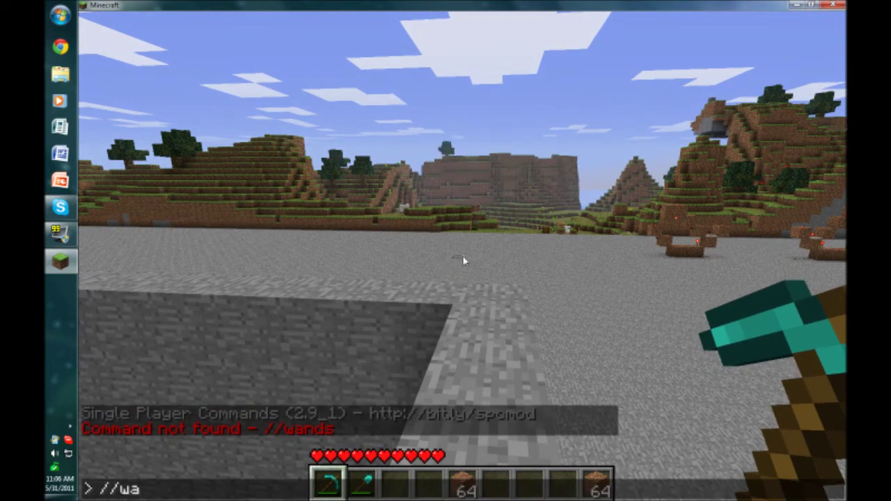
key(Return)
key(w)
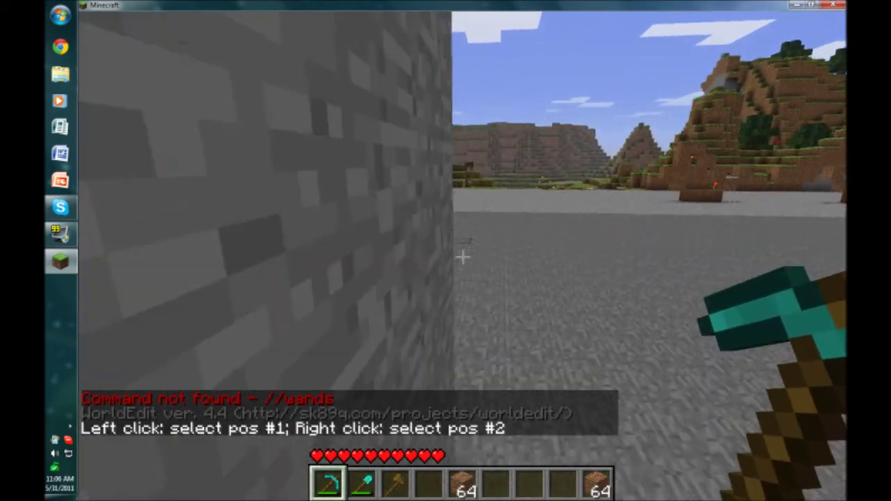
key(w)
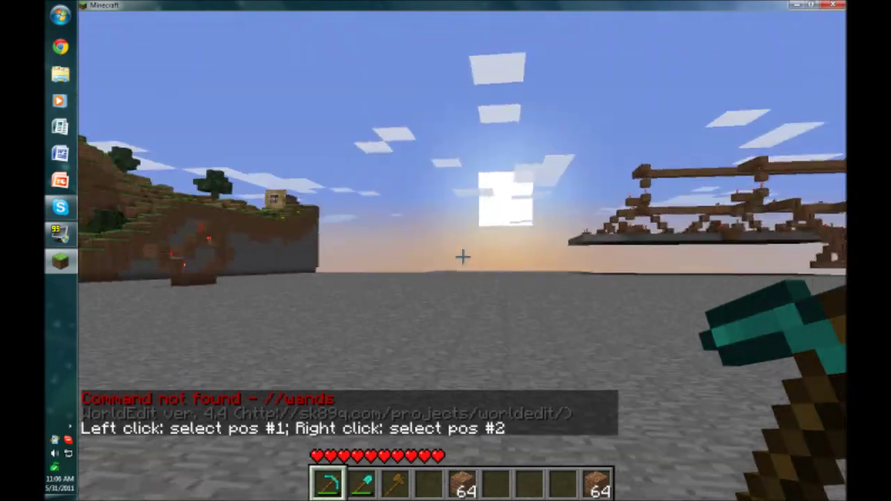
Leave the world for the title screen and close Minecraft.
key(Escape)
click(463, 326)
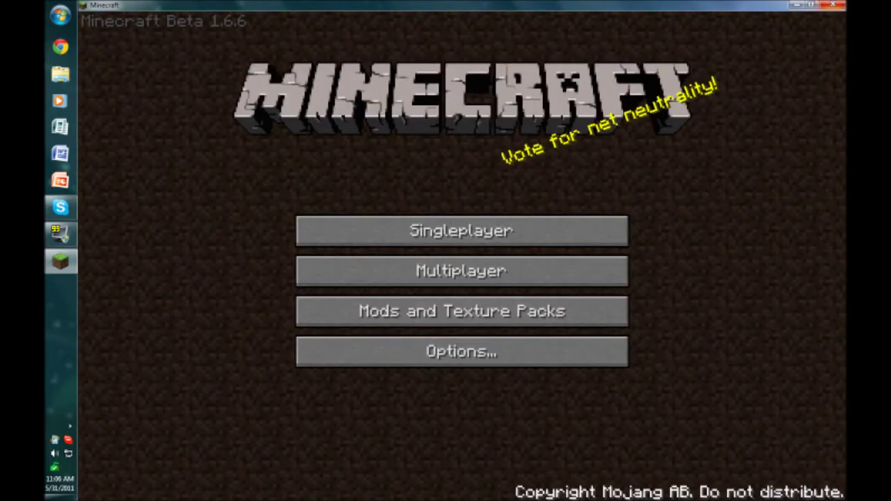
click(837, 5)
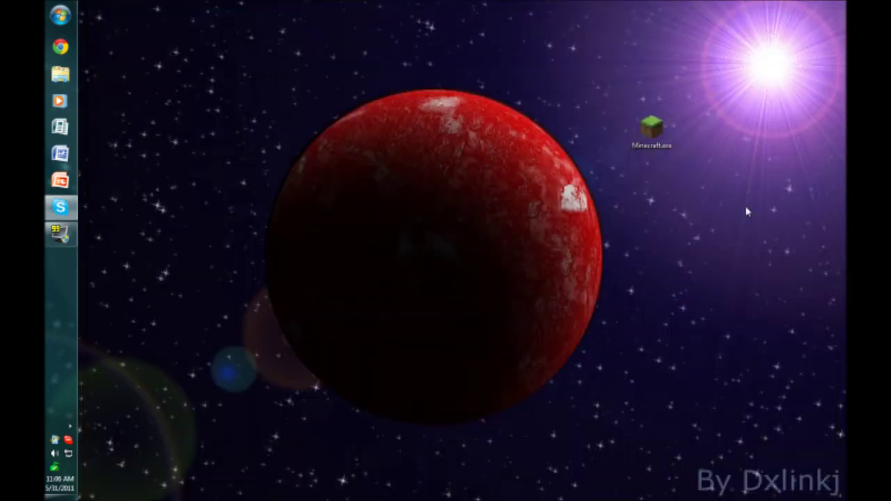
drag(191, 60, 503, 370)
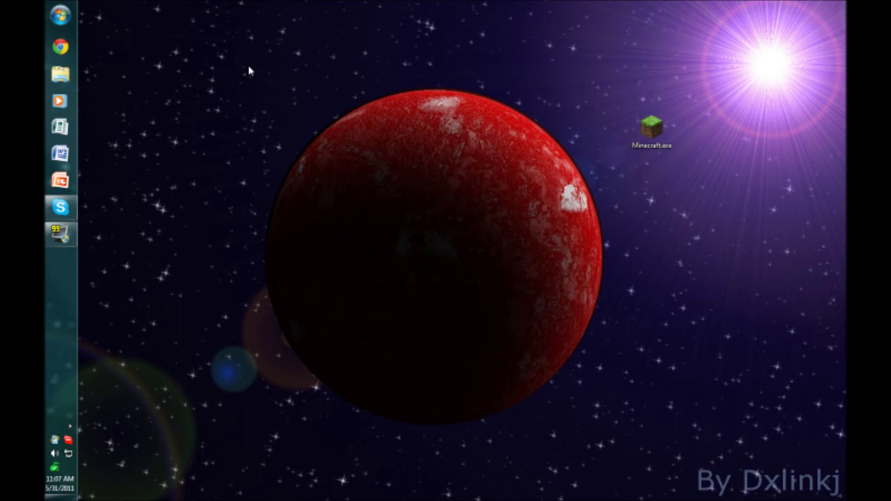
drag(267, 66, 593, 480)
drag(409, 216, 161, 0)
drag(578, 70, 637, 338)
drag(272, 62, 704, 416)
drag(168, 43, 670, 371)
drag(345, 106, 731, 415)
drag(146, 33, 550, 344)
drag(175, 27, 551, 290)
drag(191, 108, 293, 170)
drag(239, 0, 752, 424)
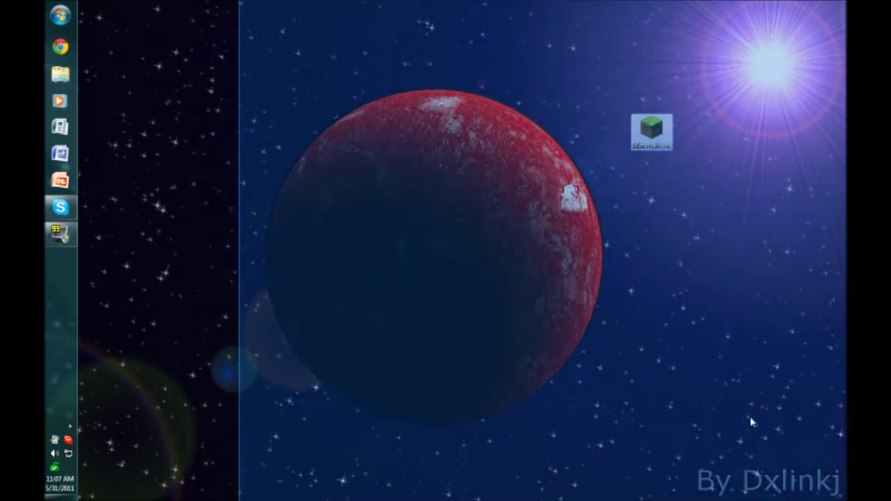
drag(238, 37, 767, 367)
drag(339, 189, 362, 163)
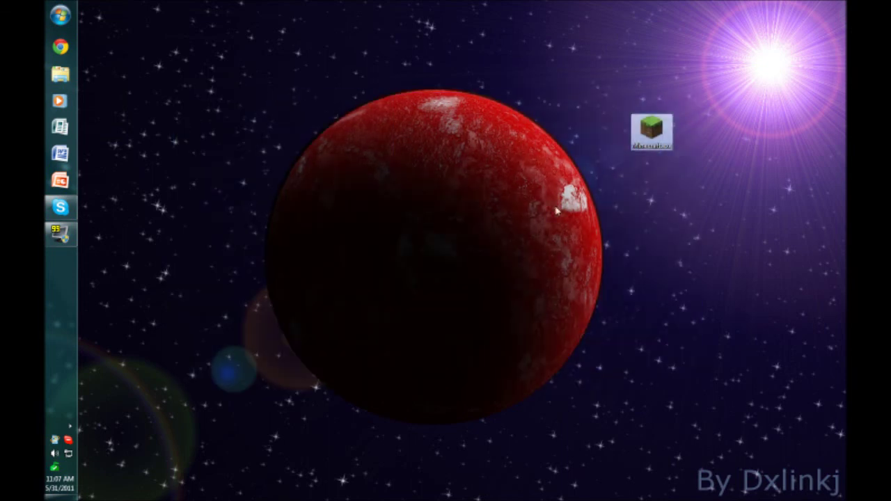
drag(168, 71, 338, 201)
drag(207, 89, 456, 363)
click(362, 143)
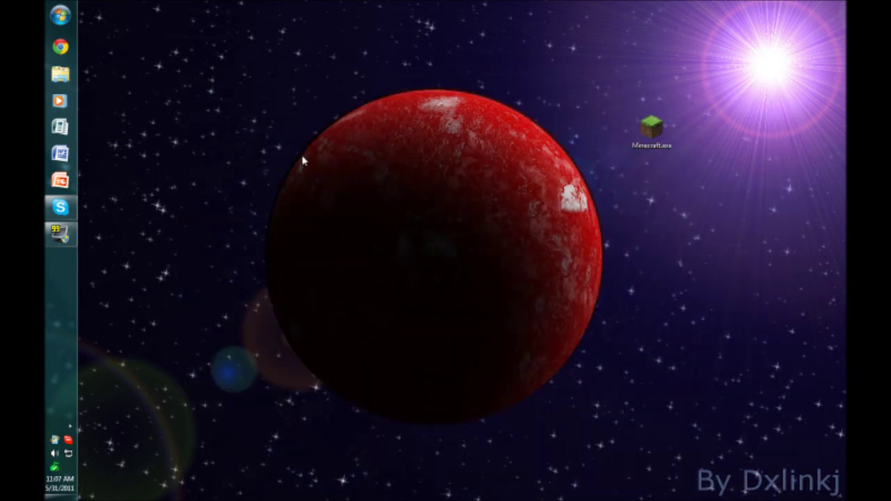